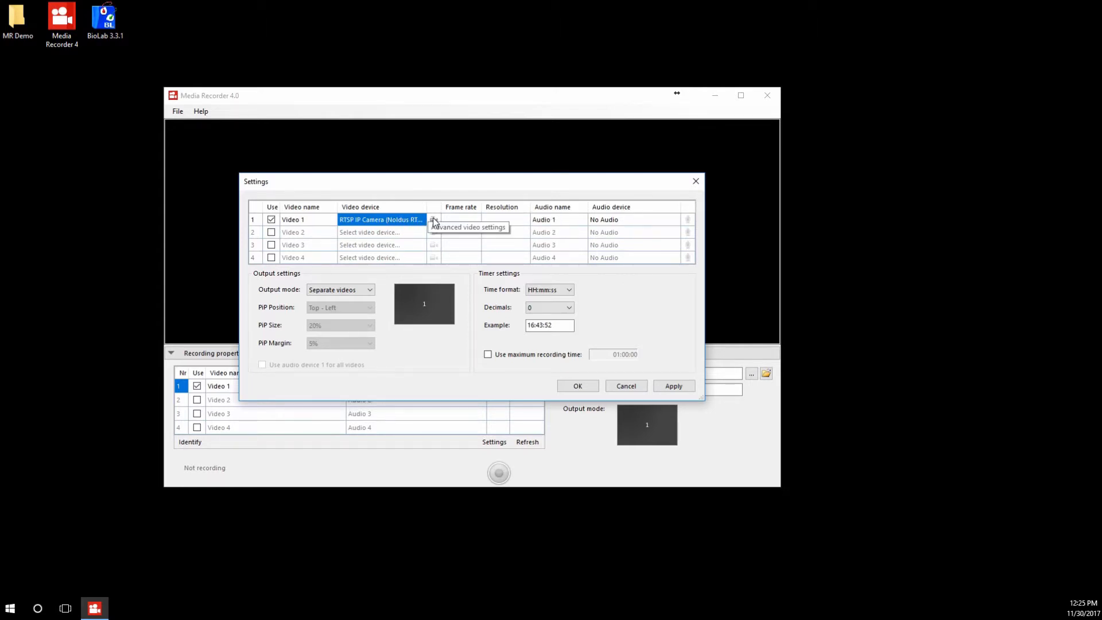
# Configure Video 1's RTSP IP camera with address 192.168.0.68, user name mindware and the account password, then retrieve its device properties and accept.
pyautogui.click(434, 219)
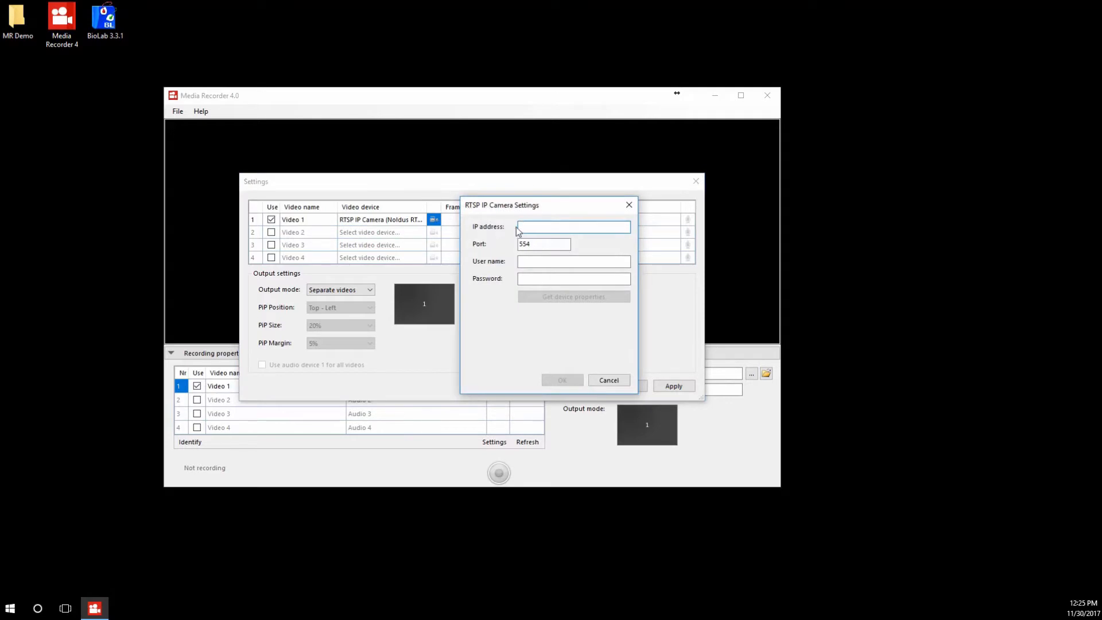
pyautogui.write('192.168.0.68')
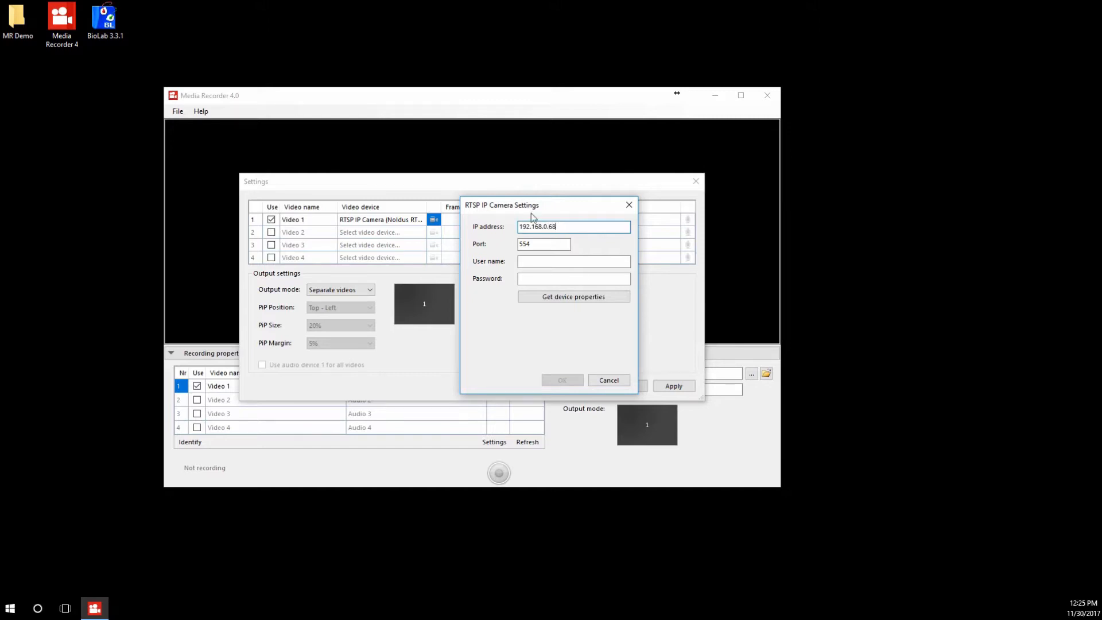
pyautogui.click(542, 261)
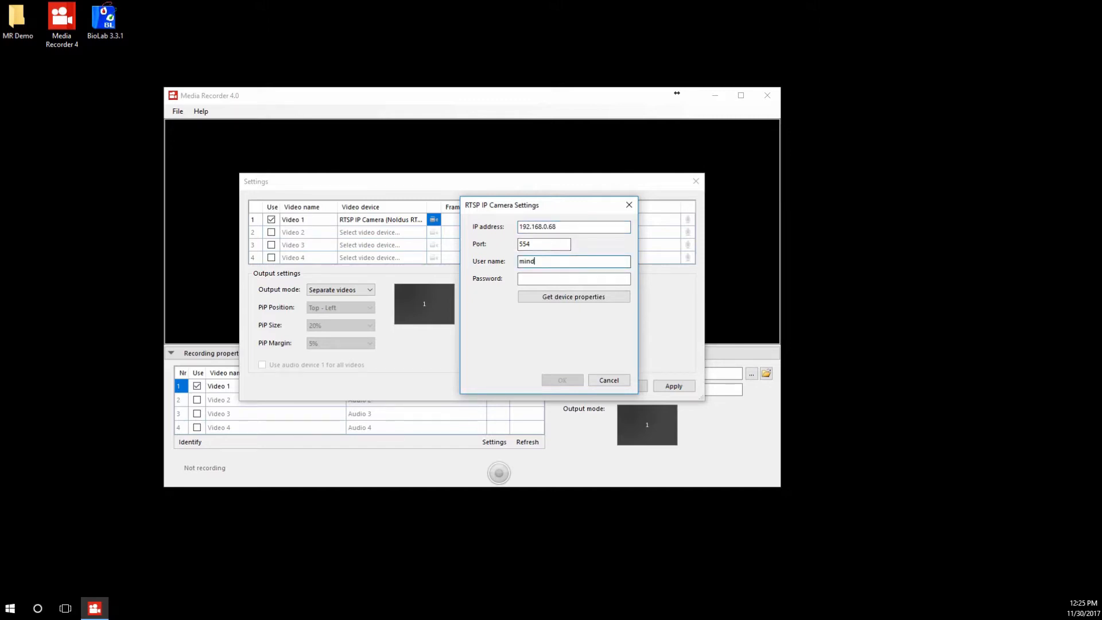
pyautogui.press('Tab')
pyautogui.write('••')
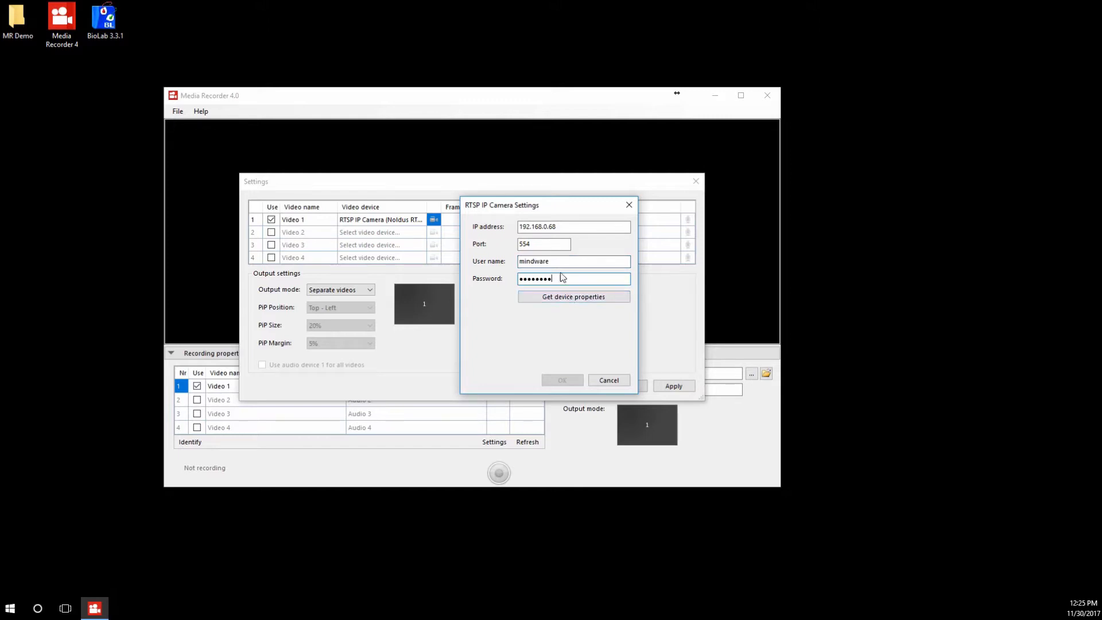
pyautogui.click(567, 298)
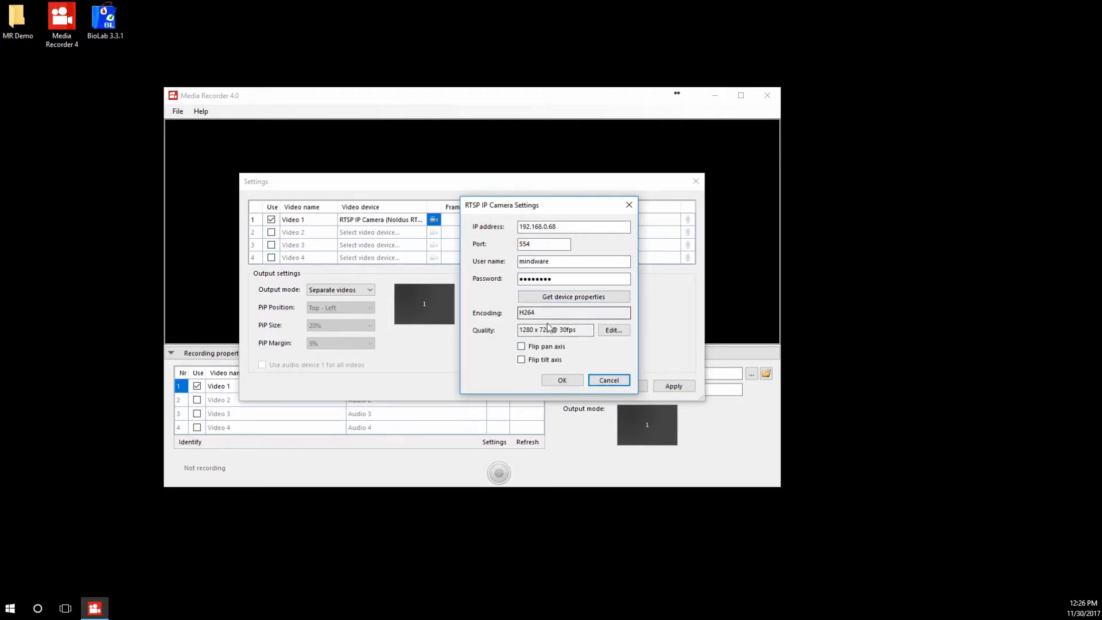
pyautogui.click(563, 381)
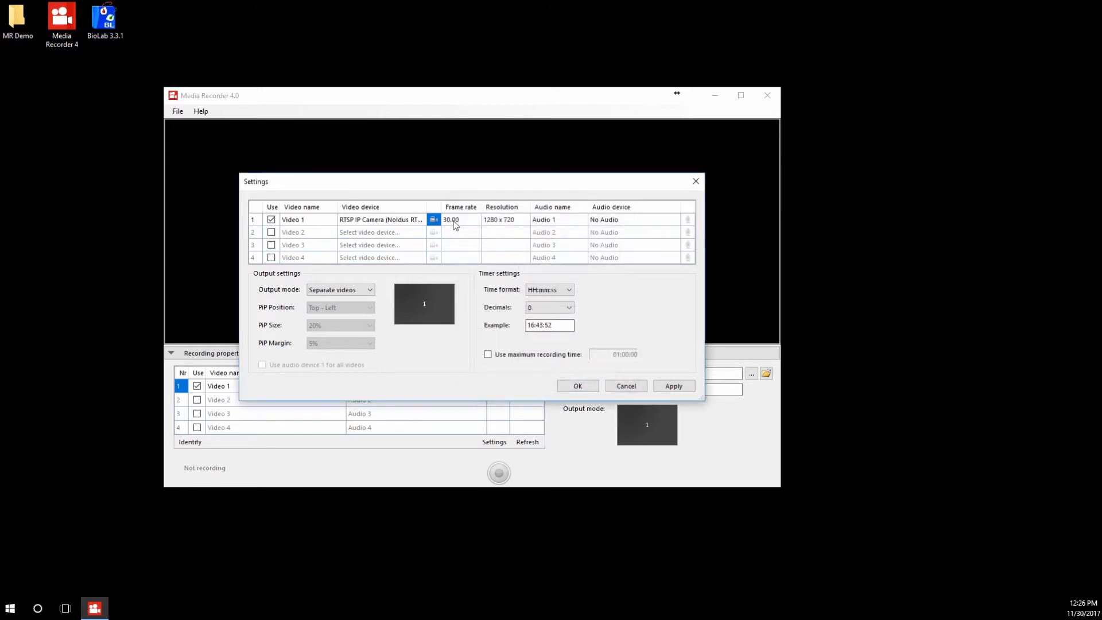
# Enable Video 2 and assign RTSP IP Camera as its video device.
pyautogui.click(273, 234)
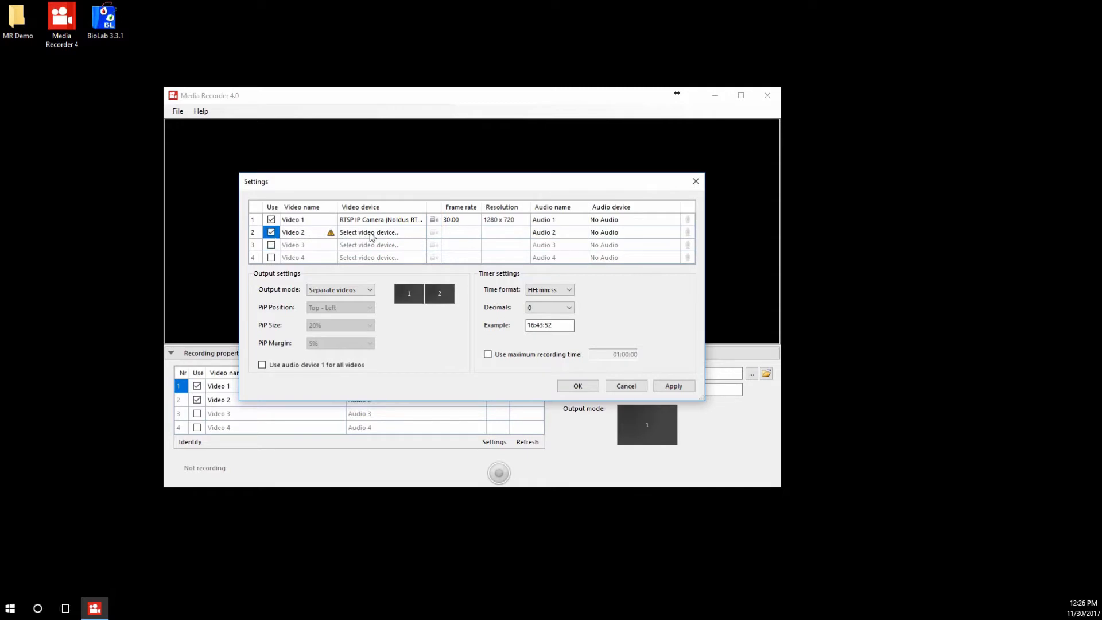
pyautogui.click(373, 233)
pyautogui.click(367, 267)
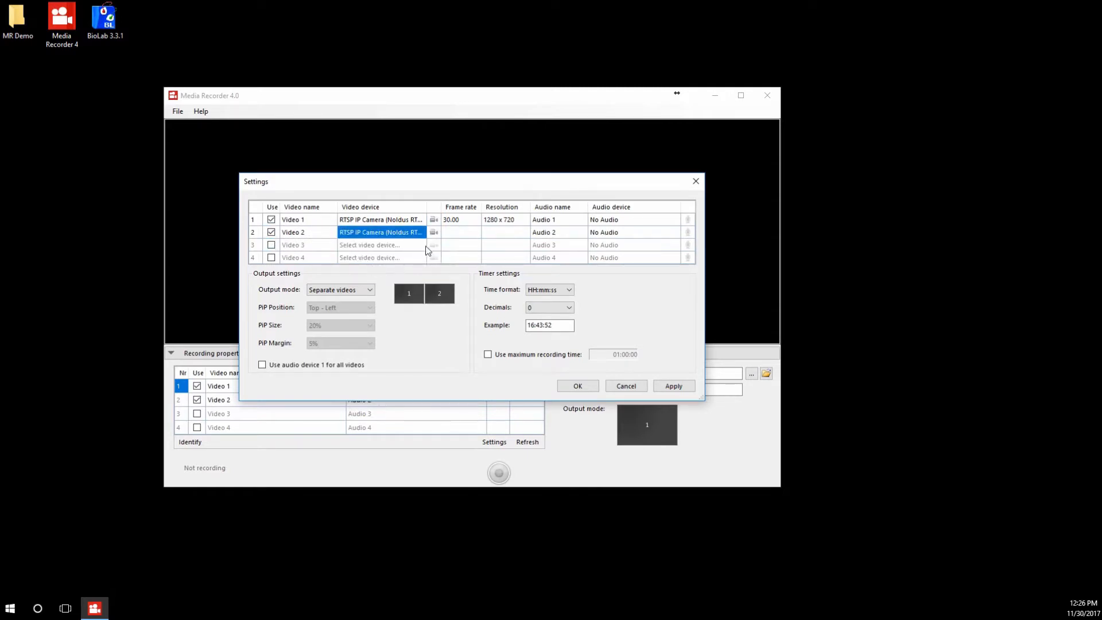
# Configure Video 2's camera with IP address 192.168.0.81, the user name mindware and the account password, retrieve its device properties and accept.
pyautogui.click(434, 232)
pyautogui.write('192.168.0.81')
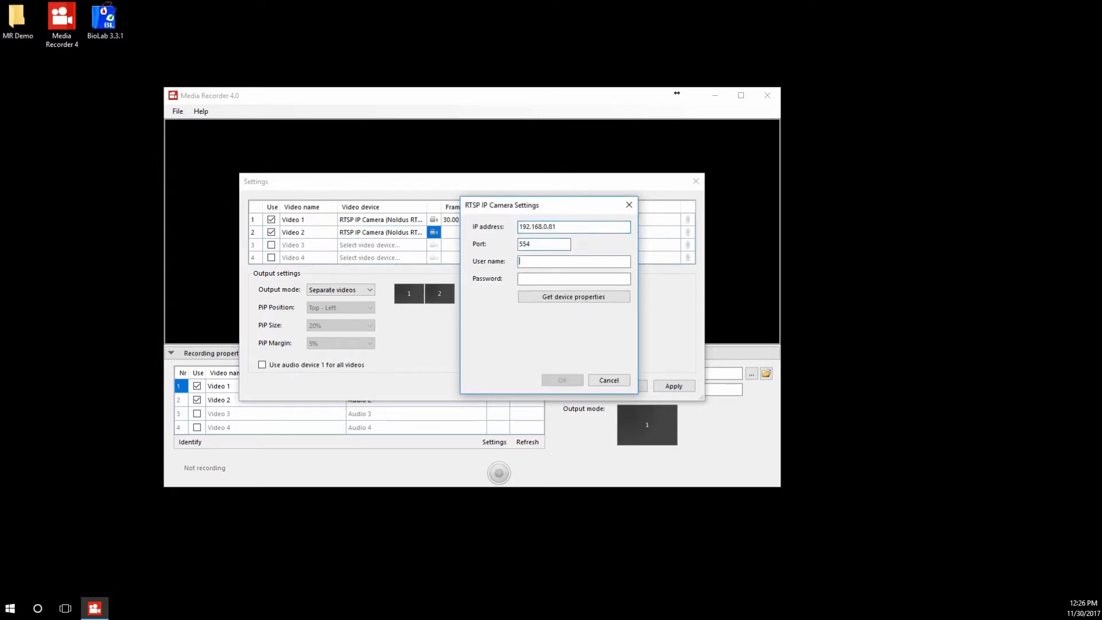
pyautogui.write('***')
pyautogui.click(569, 296)
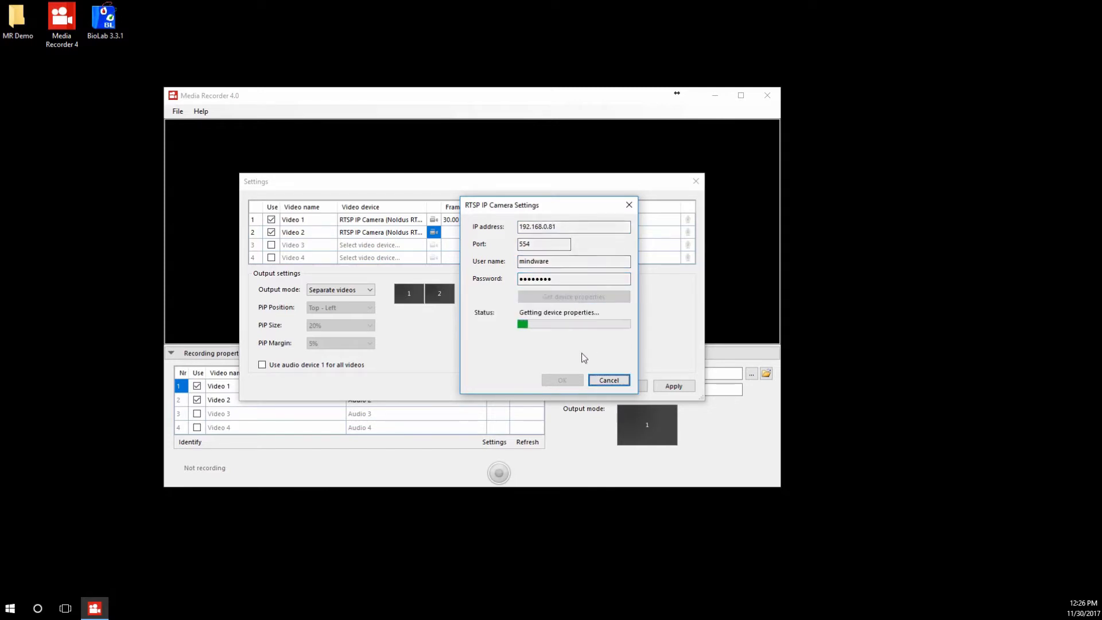
pyautogui.click(570, 381)
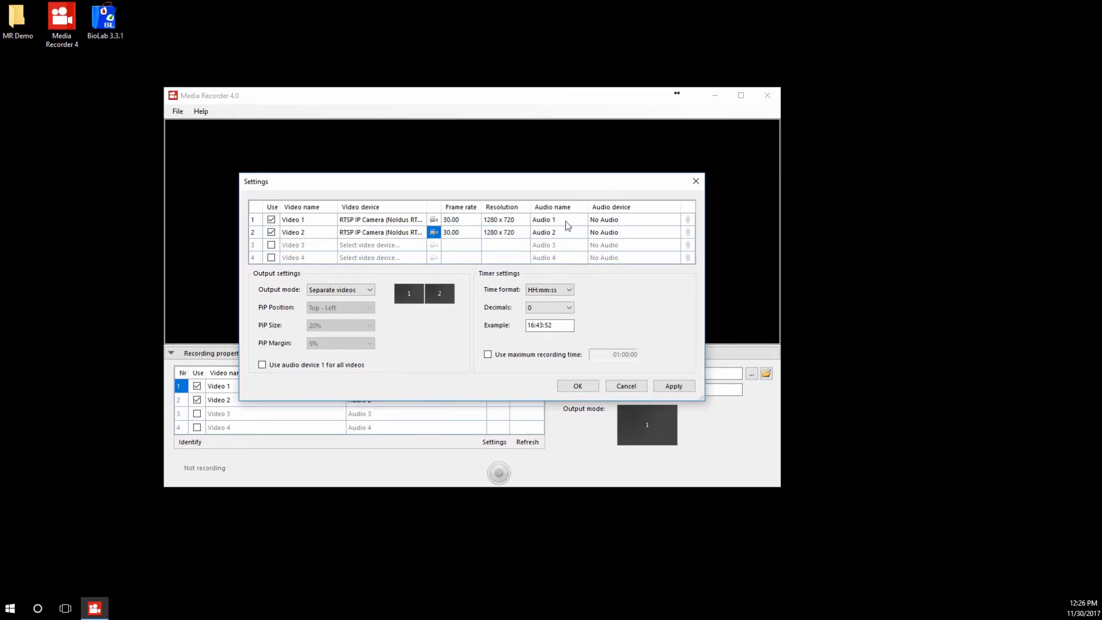
# Assign RTSP IP Camera as the audio device for both Audio 1 and Audio 2.
pyautogui.click(626, 219)
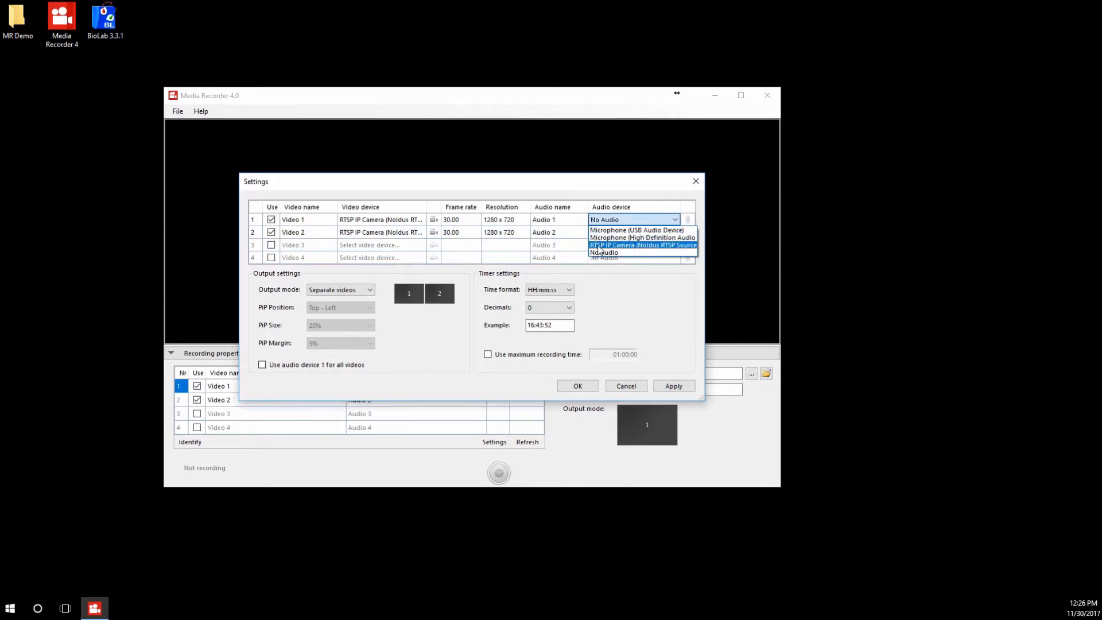
pyautogui.click(642, 251)
pyautogui.click(635, 236)
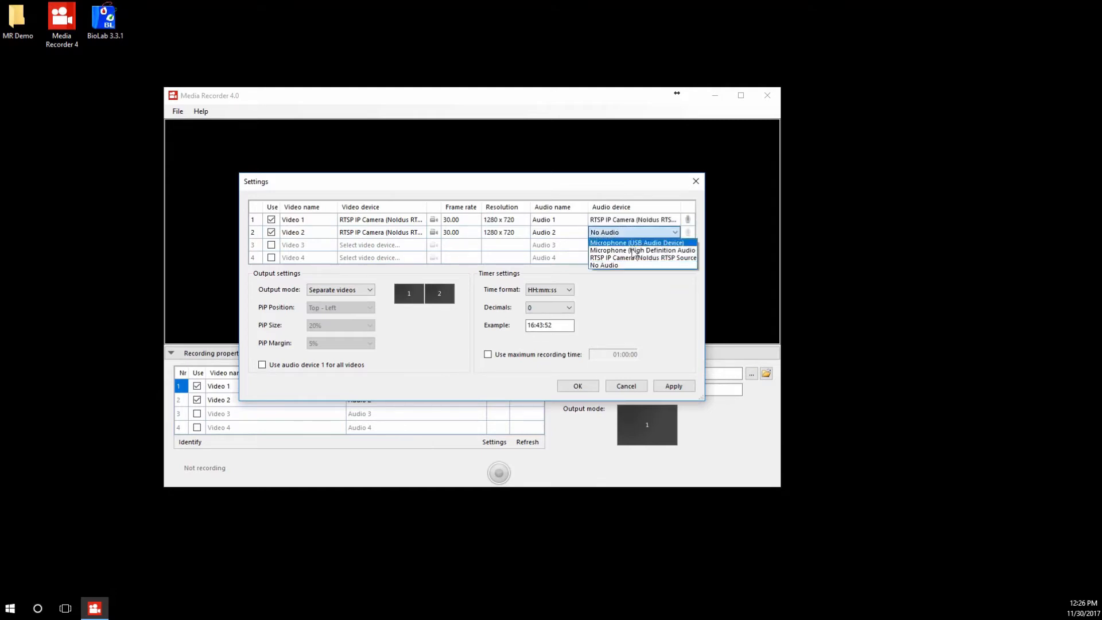
pyautogui.click(634, 257)
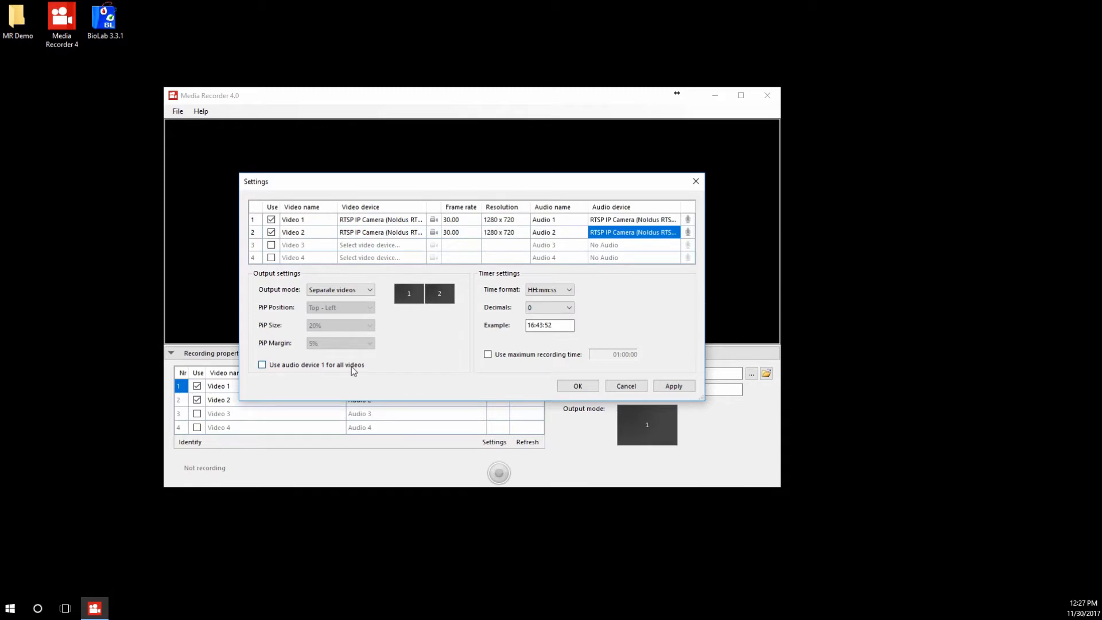
# Try using audio device 1 for all videos, and try the Picture by Picture and Picture in Picture output modes.
pyautogui.click(290, 366)
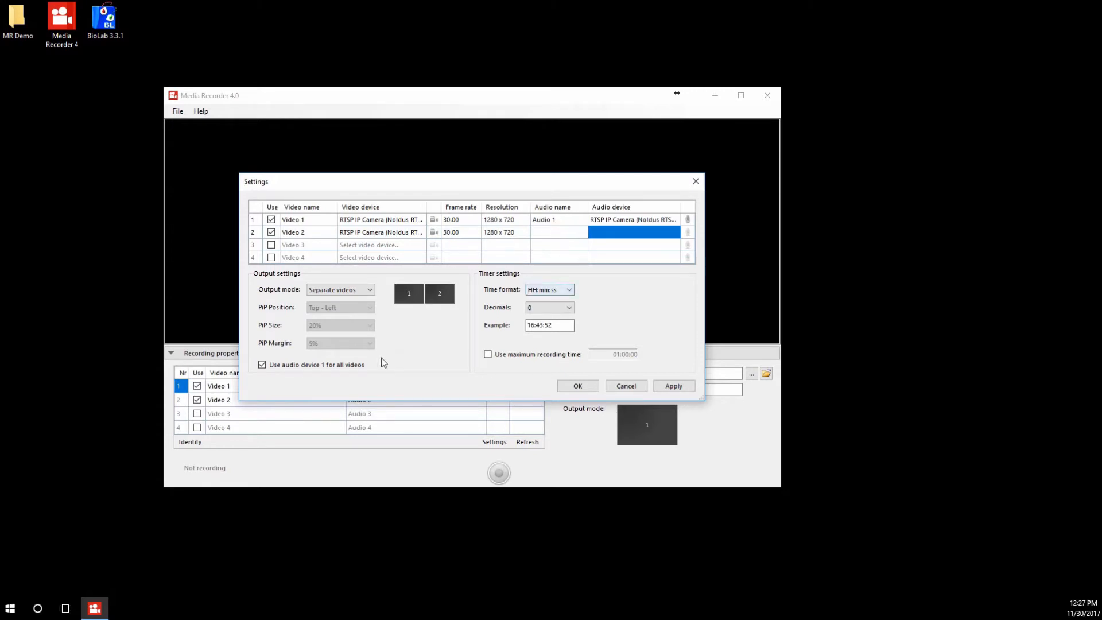
pyautogui.click(330, 369)
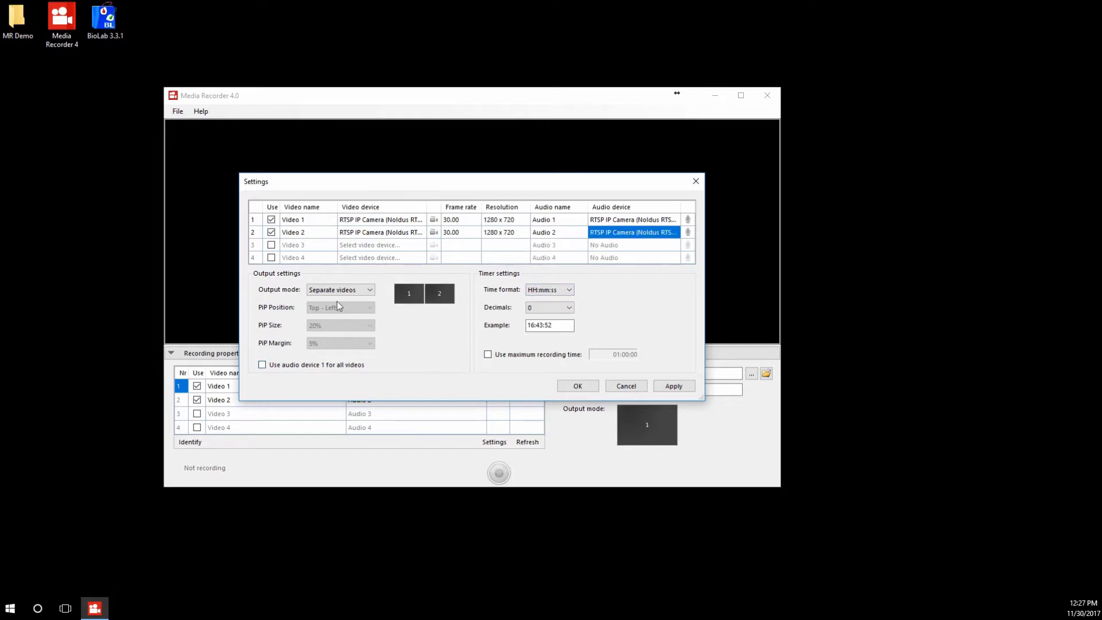
pyautogui.click(338, 291)
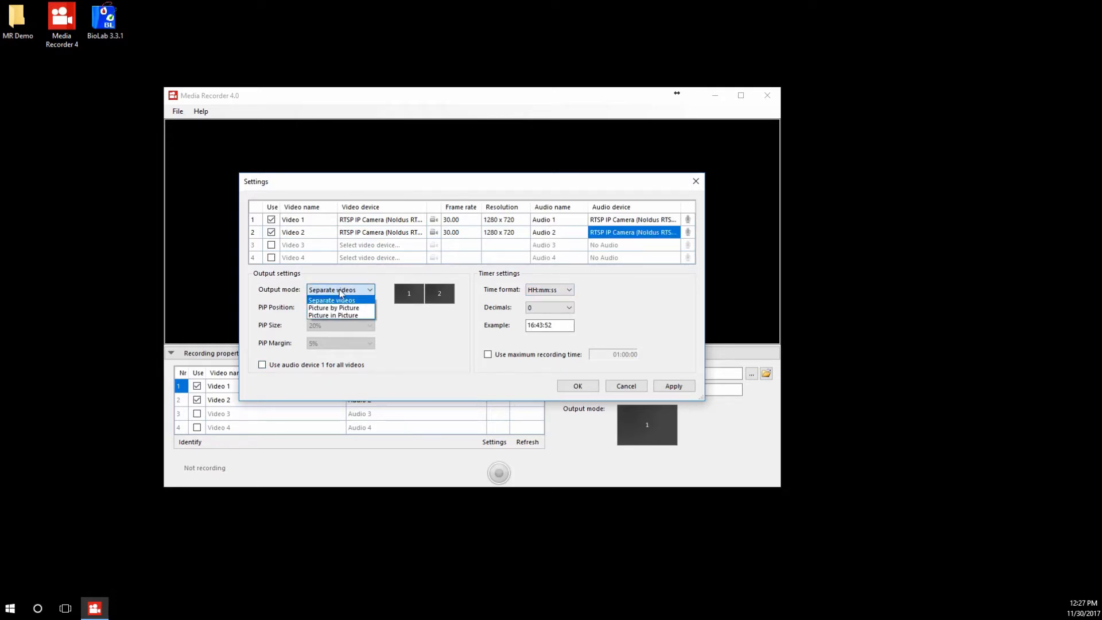
pyautogui.click(349, 309)
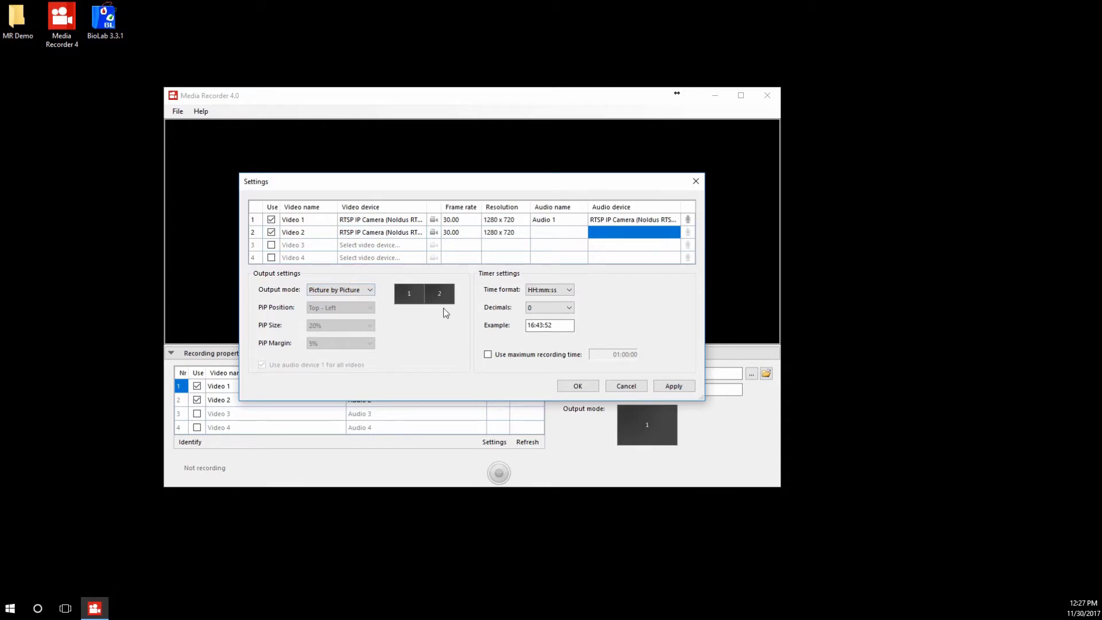
pyautogui.click(361, 292)
pyautogui.click(354, 315)
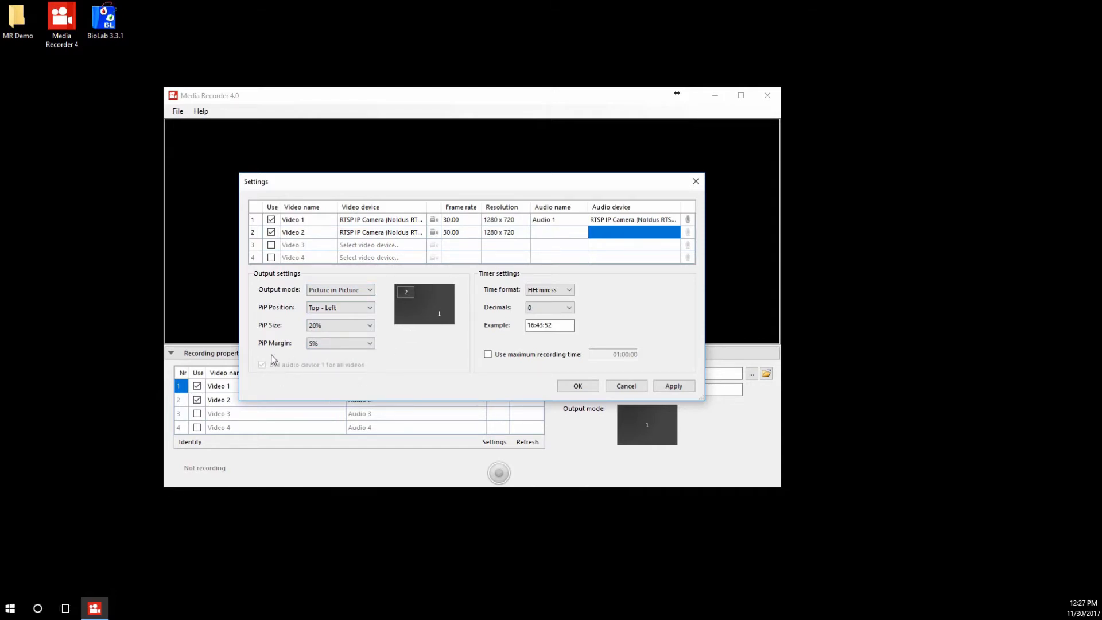
# Set the output mode to Separate videos and accept the video settings.
pyautogui.click(352, 290)
pyautogui.click(345, 301)
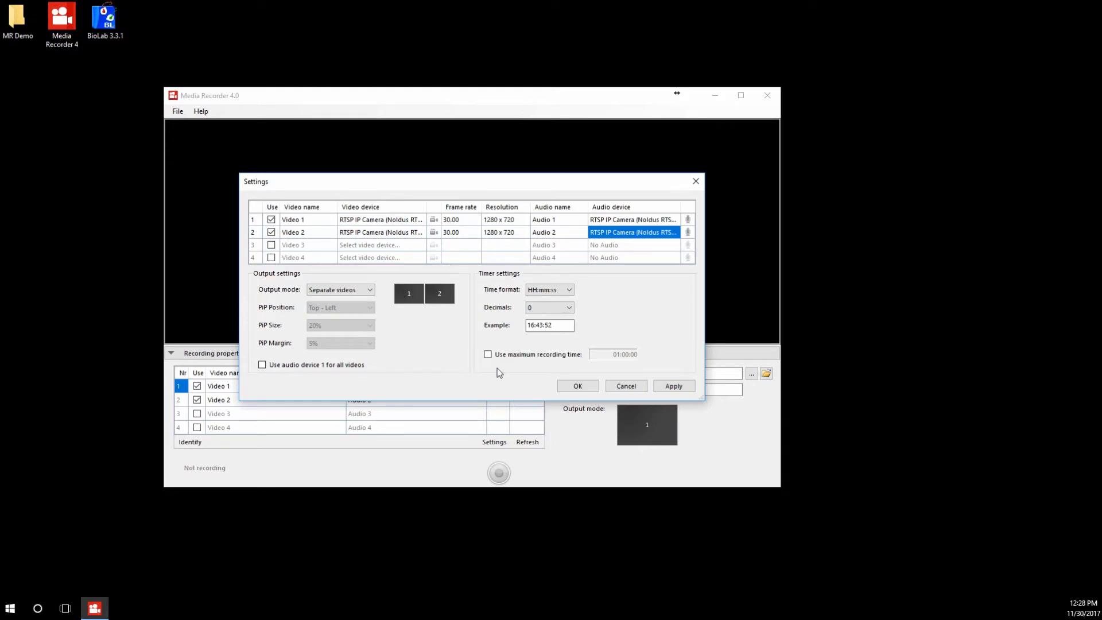
pyautogui.click(578, 387)
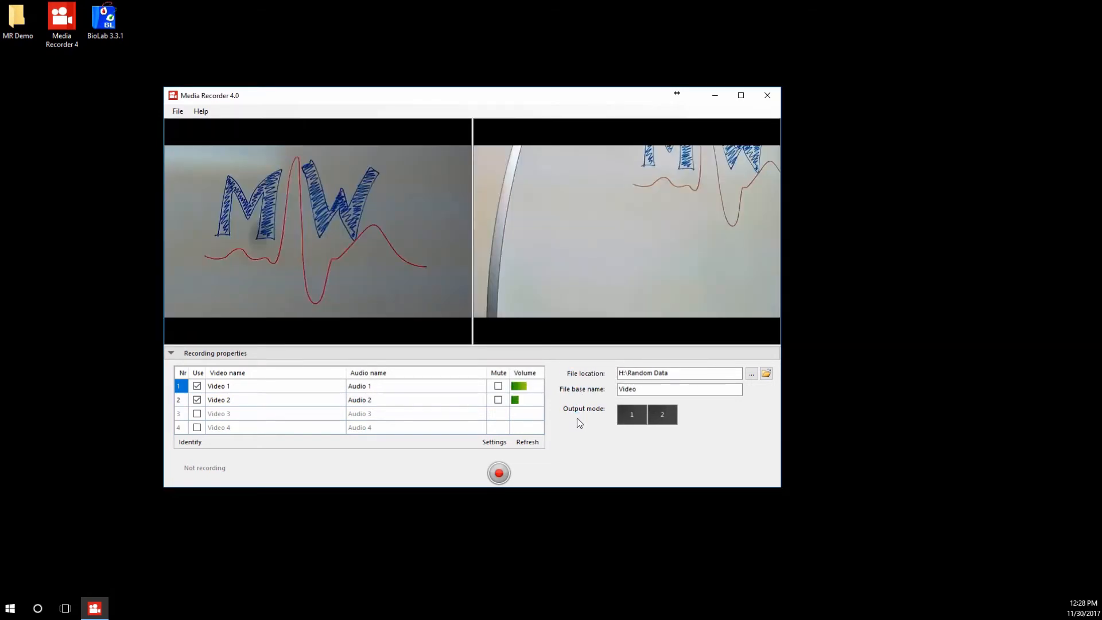
# Mute both Audio 1 and Audio 2 in the recording properties.
pyautogui.click(498, 385)
pyautogui.click(499, 400)
pyautogui.click(498, 399)
pyautogui.click(541, 405)
# Save the configuration as Study1 in the MR Demo folder and close Media Recorder.
pyautogui.click(177, 115)
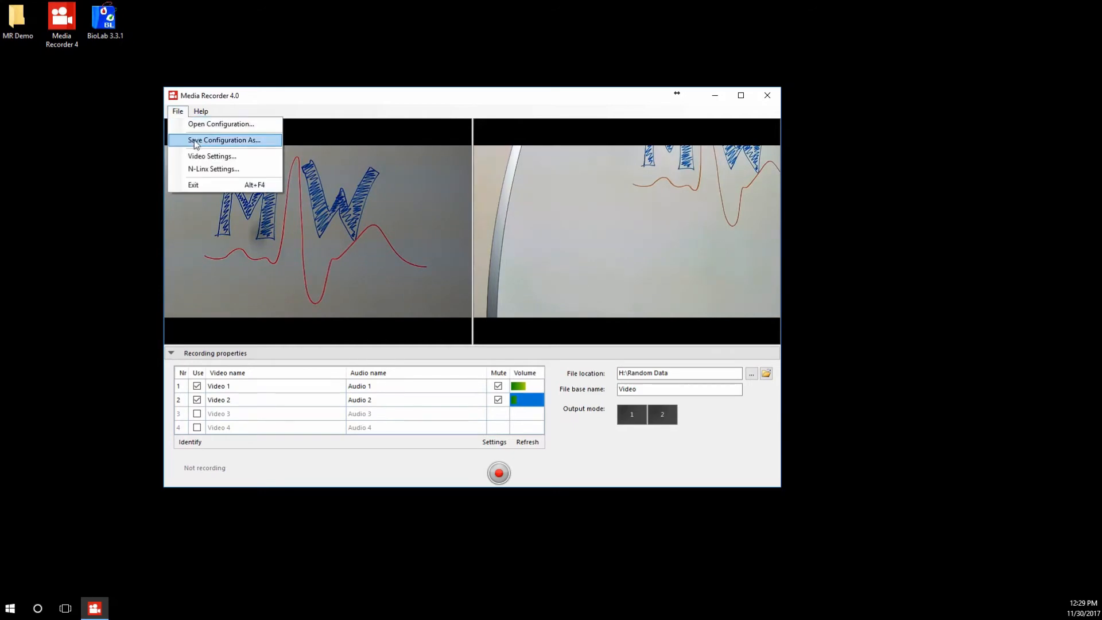
pyautogui.click(221, 140)
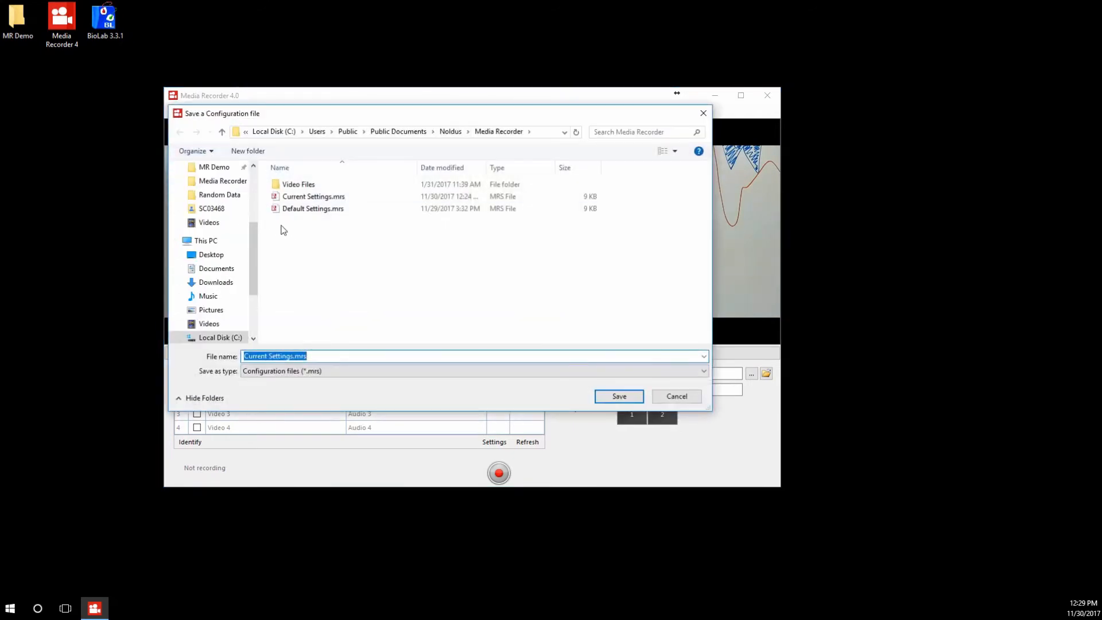
pyautogui.moveTo(254, 236); pyautogui.dragTo(247, 205)
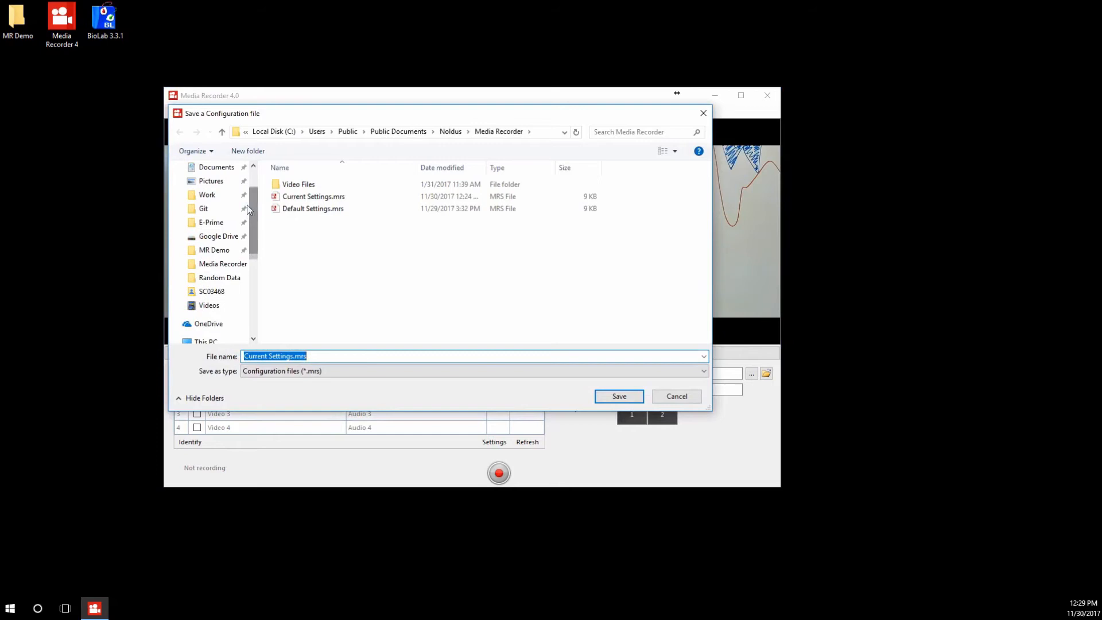
pyautogui.click(213, 250)
pyautogui.click(287, 356)
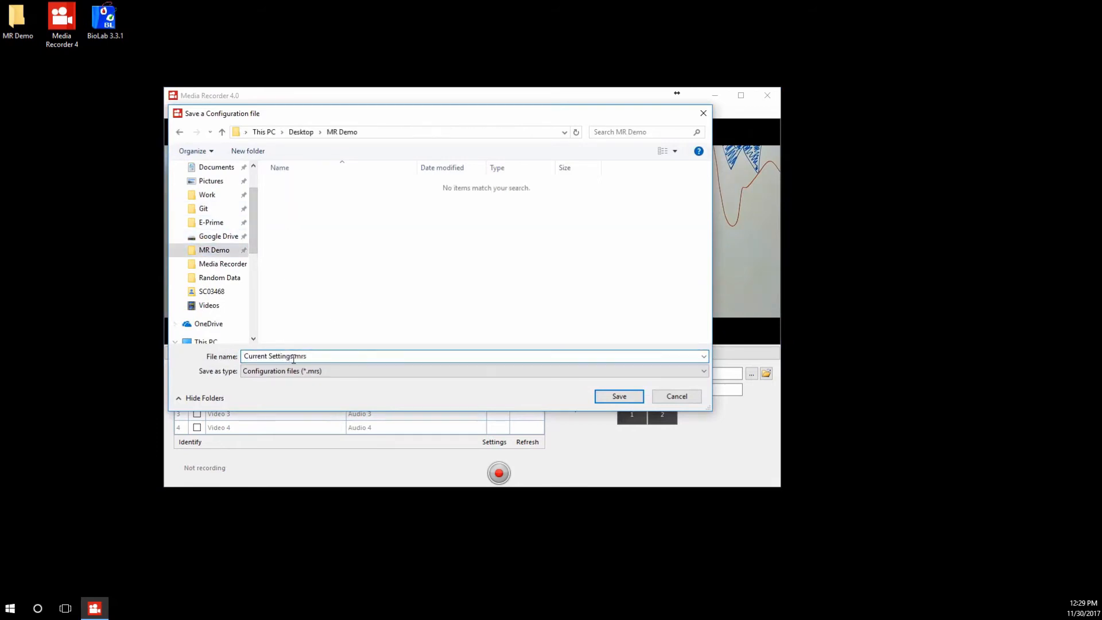
pyautogui.moveTo(294, 356); pyautogui.dragTo(204, 359)
pyautogui.write('Study1')
pyautogui.press('Return')
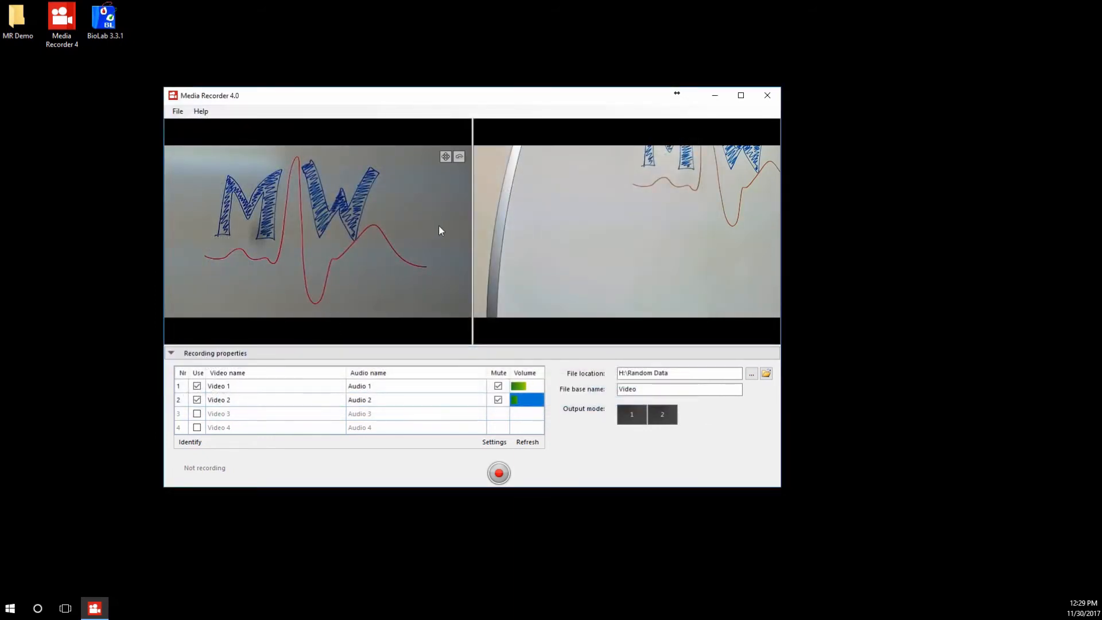
pyautogui.click(768, 96)
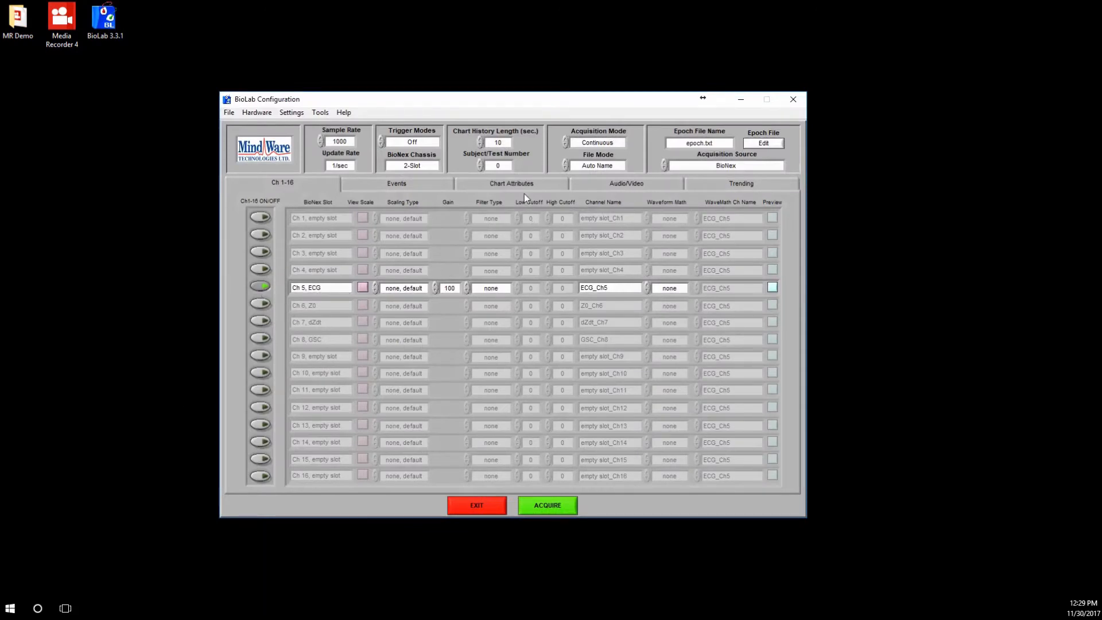
# In BioLab's audio/video configuration, set the video source to Noldus Media Recorder.
pyautogui.click(616, 184)
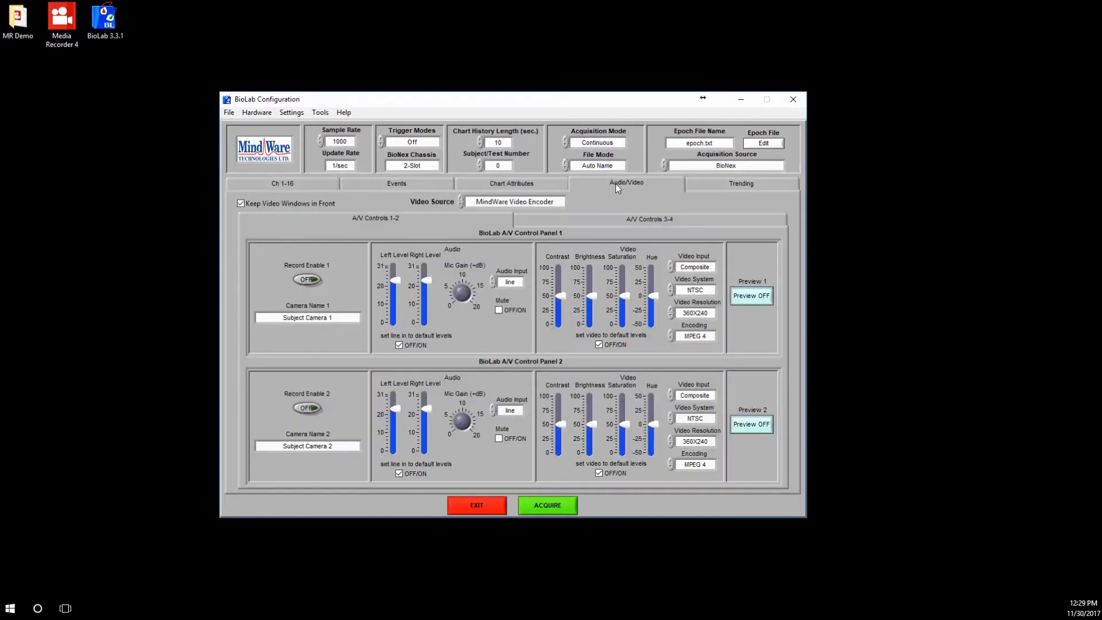
pyautogui.click(480, 203)
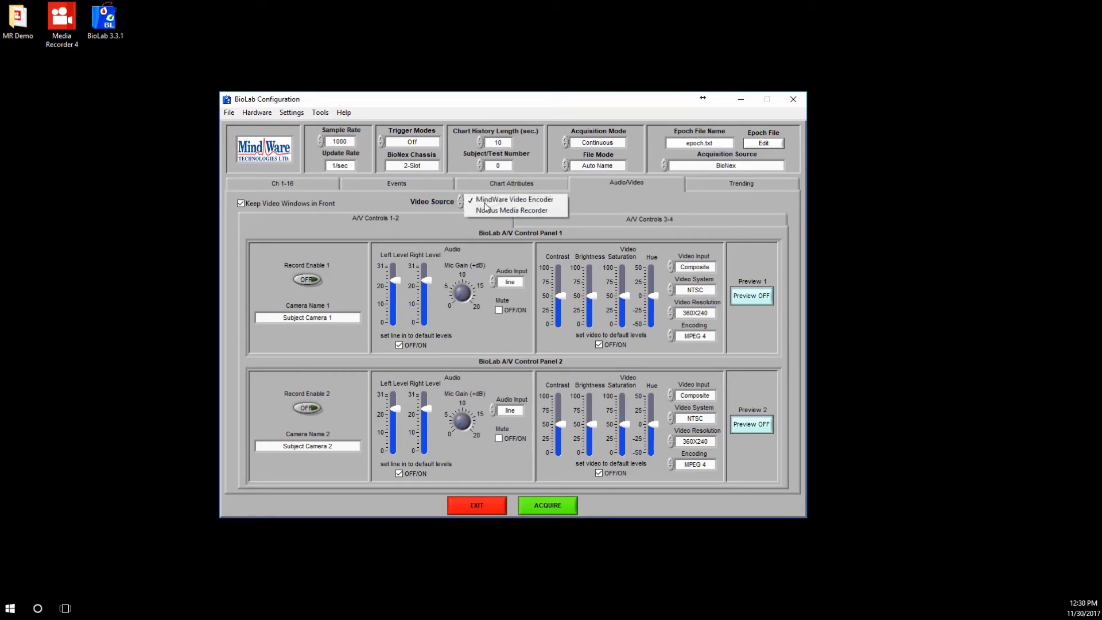
pyautogui.click(543, 212)
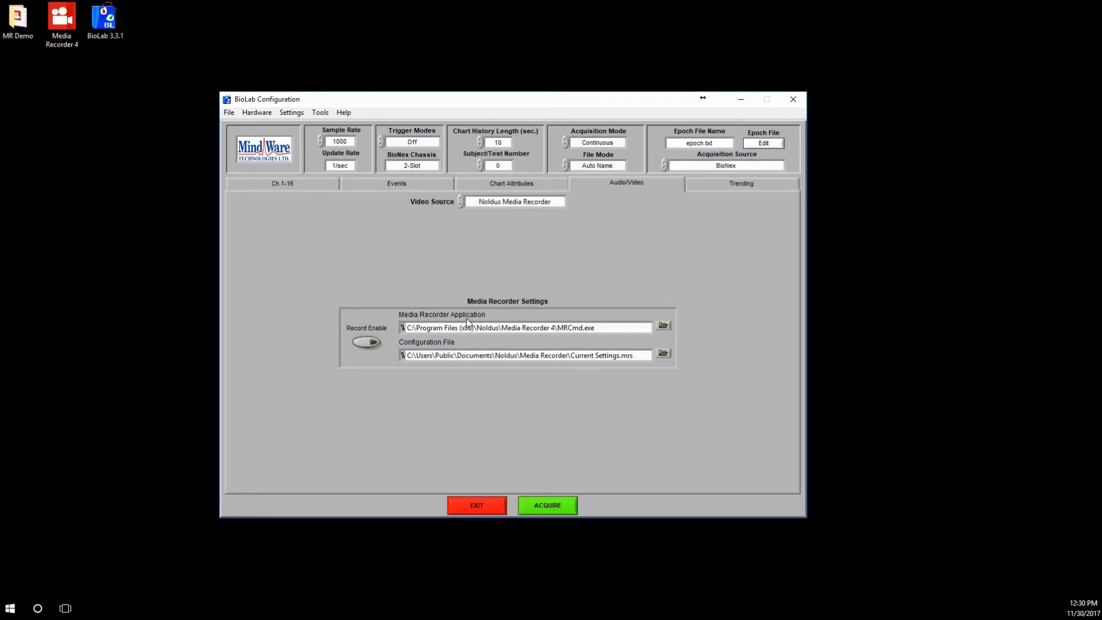
# Examine the Media Recorder application path and the configuration file path in the Media Recorder settings.
pyautogui.moveTo(558, 328); pyautogui.dragTo(584, 329)
pyautogui.click(583, 331)
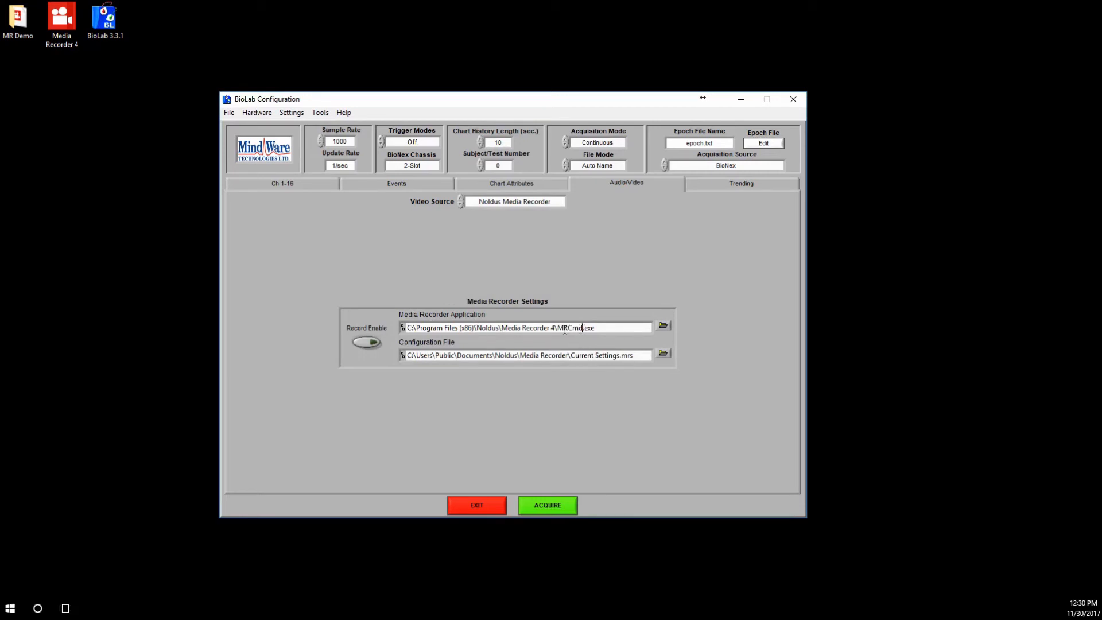
pyautogui.click(605, 328)
pyautogui.moveTo(408, 327); pyautogui.dragTo(608, 329)
pyautogui.click(616, 329)
pyautogui.moveTo(437, 359); pyautogui.dragTo(456, 359)
pyautogui.click(616, 368)
# Select Study1.mrs from the MR Demo folder as the Media Recorder configuration file.
pyautogui.click(663, 353)
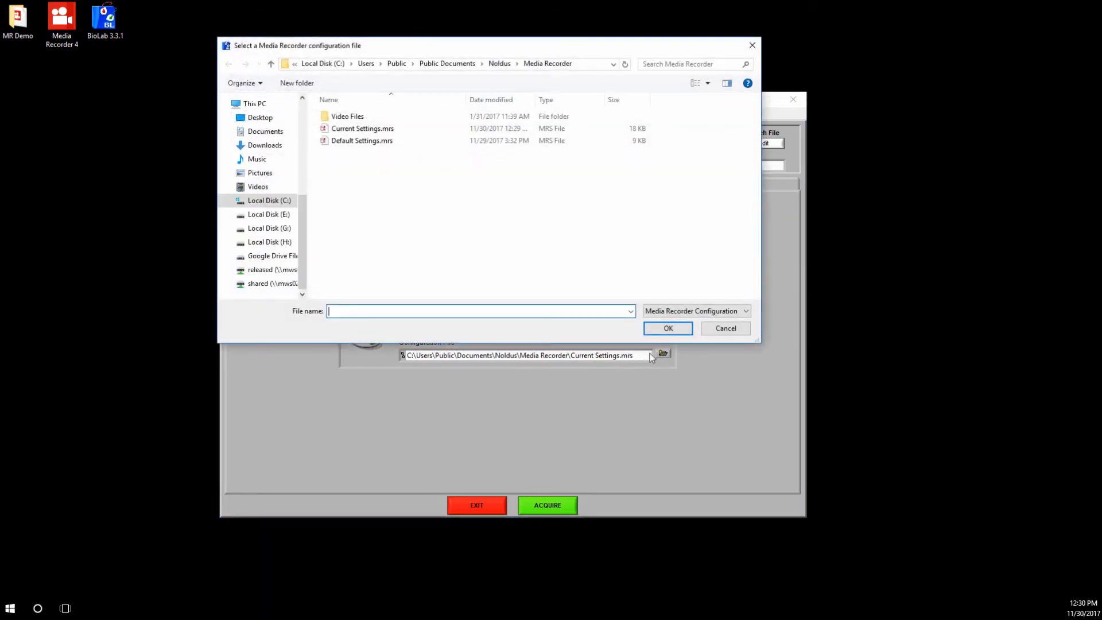
pyautogui.click(263, 125)
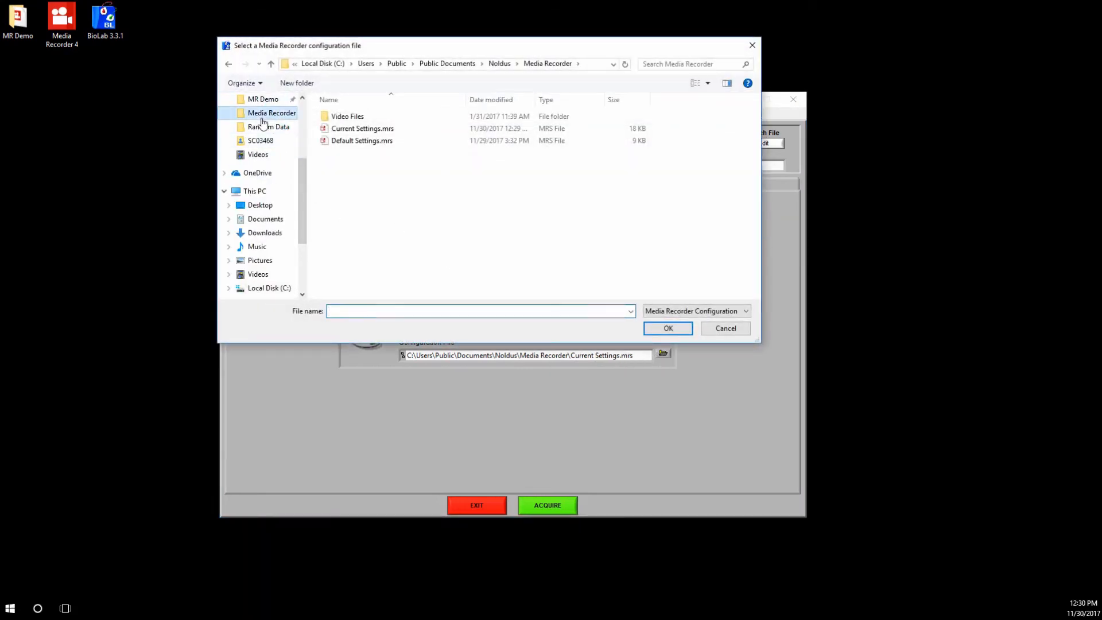
pyautogui.click(262, 100)
pyautogui.click(360, 117)
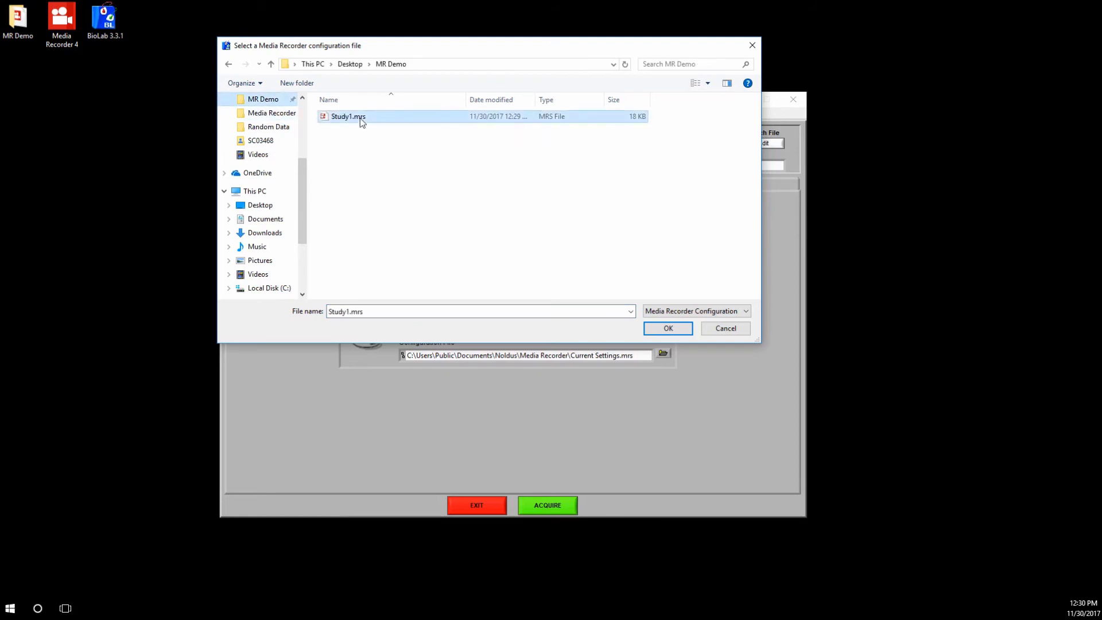
pyautogui.click(668, 329)
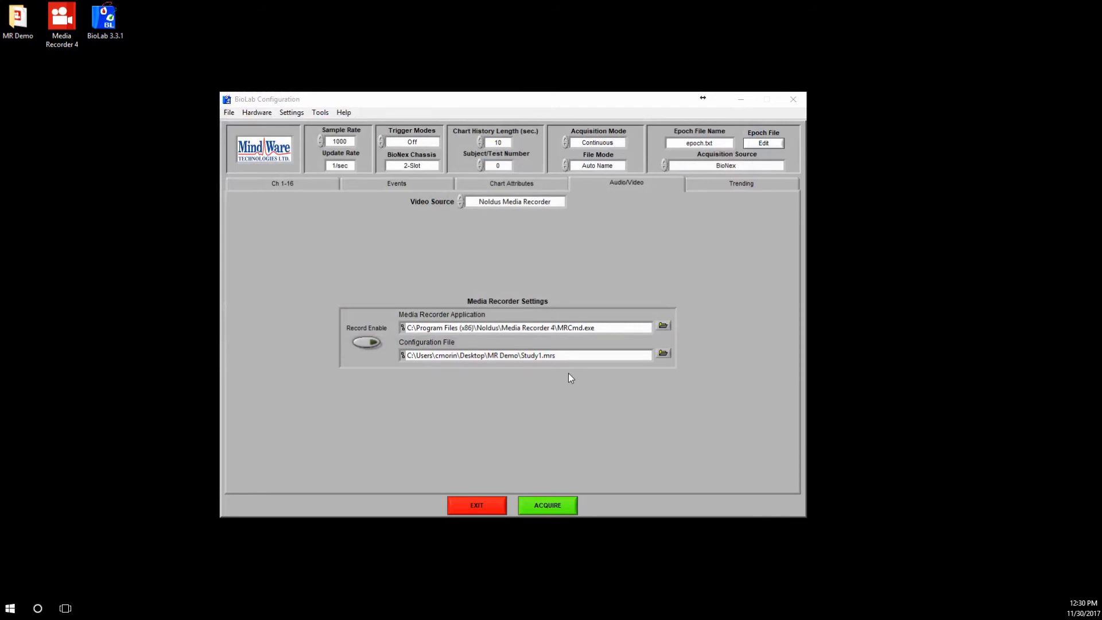
# Enable Media Recorder recording and start acquiring with the data file named test in the MR Demo folder.
pyautogui.click(365, 344)
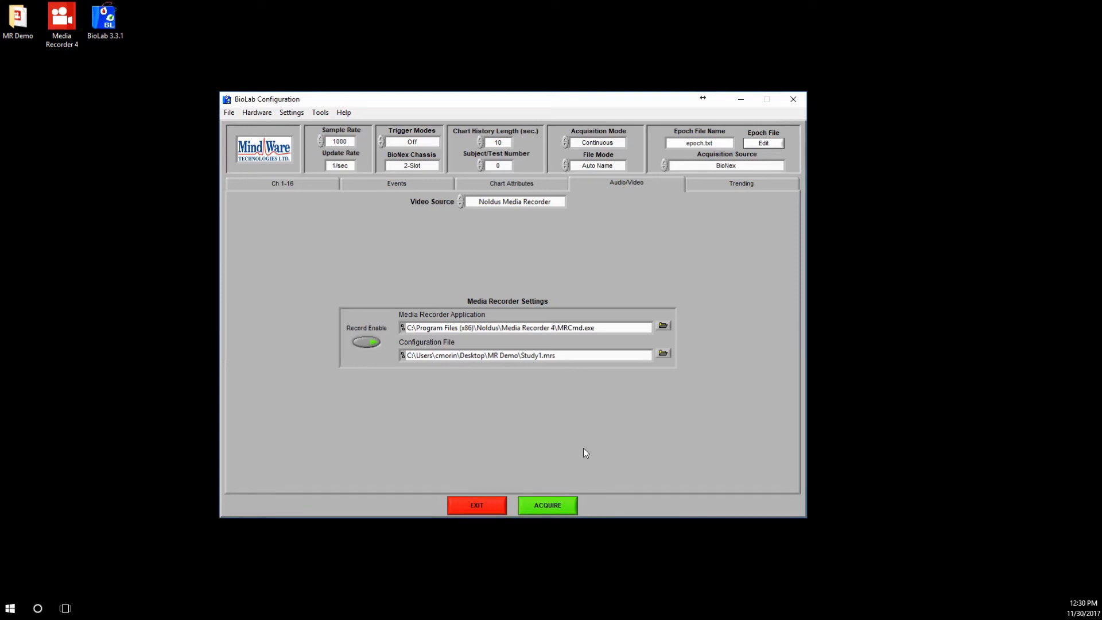
pyautogui.click(548, 505)
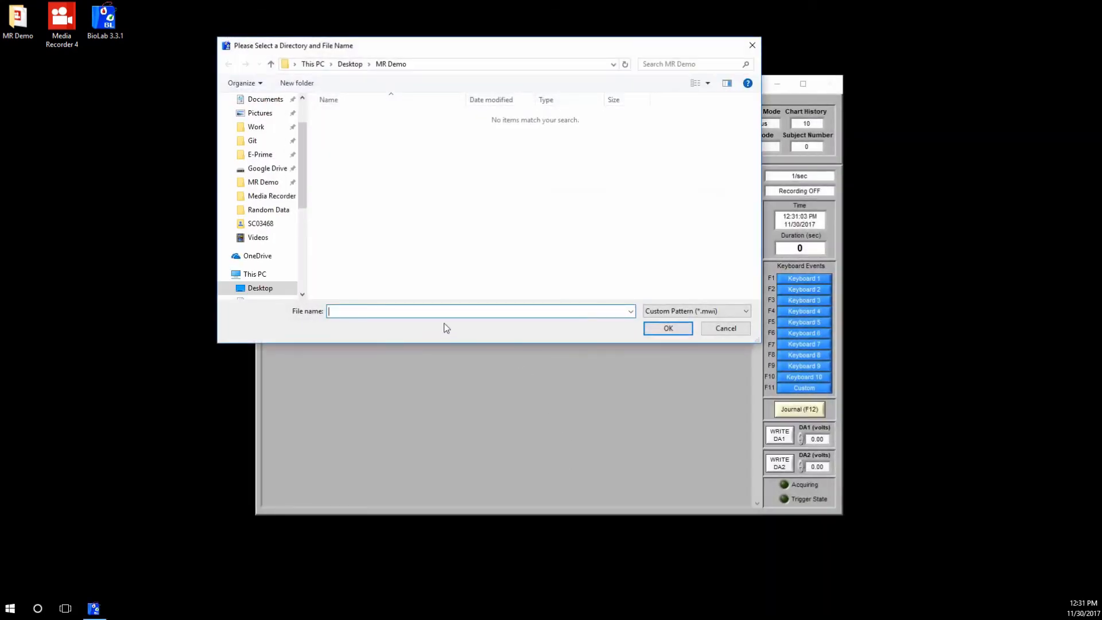
pyautogui.write('test')
pyautogui.press('Return')
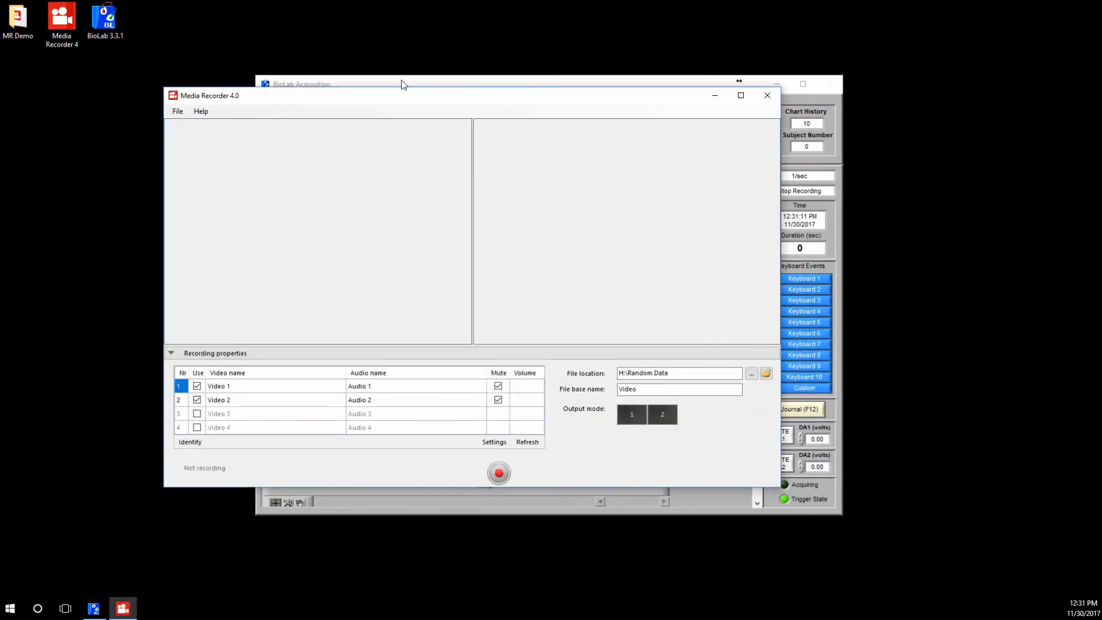
# Arrange the BioLab Acquisition and Media Recorder windows side by side so the camera views and the signal chart are both accessible.
pyautogui.click(401, 81)
pyautogui.moveTo(454, 95); pyautogui.dragTo(700, 165)
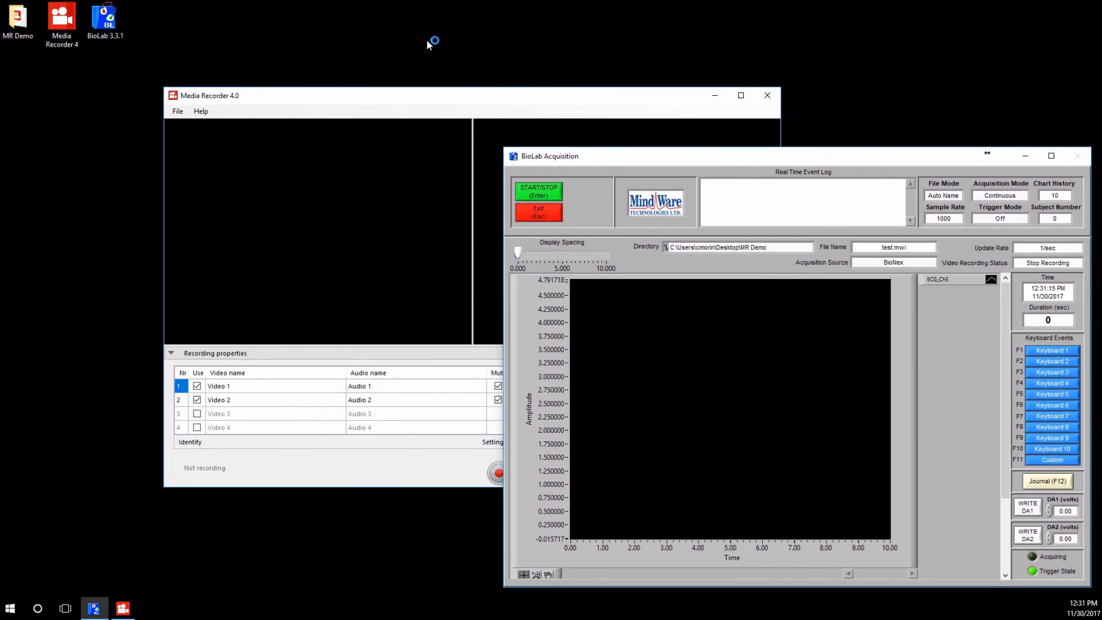
pyautogui.click(419, 94)
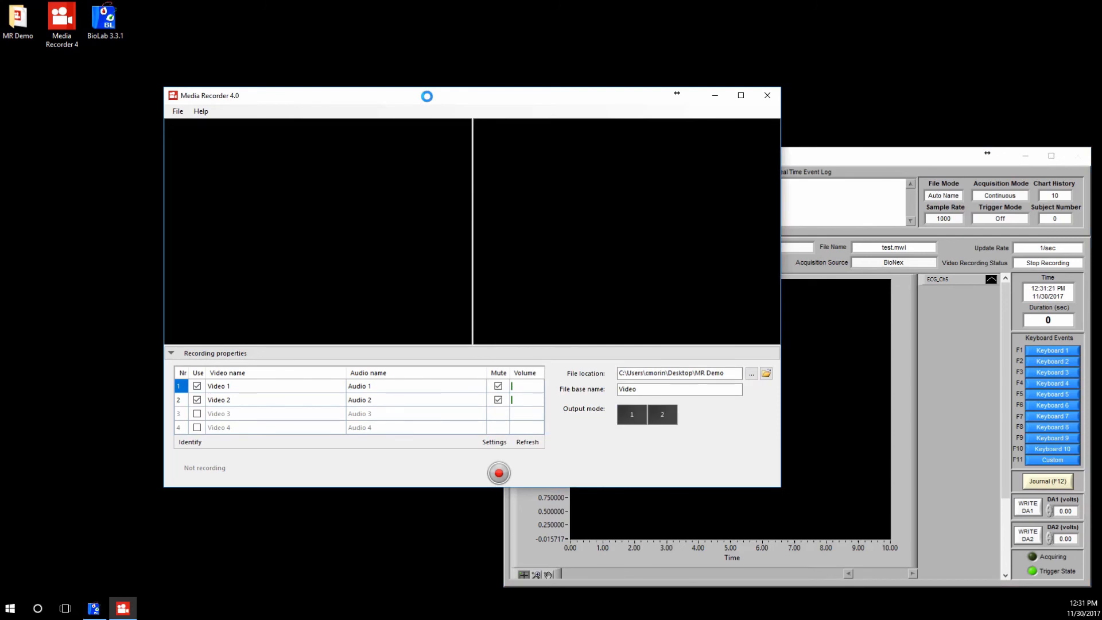
pyautogui.moveTo(428, 98); pyautogui.dragTo(265, 17)
# Compare the BioLab data file name with the file location and file base name in Media Recorder.
pyautogui.click(683, 157)
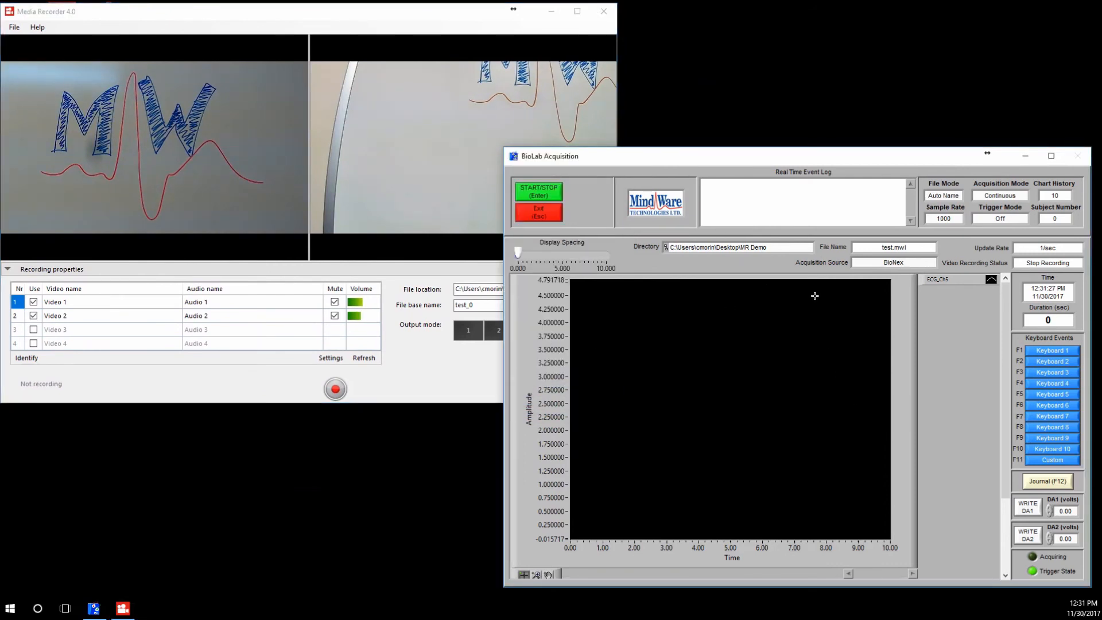
pyautogui.doubleClick(888, 248)
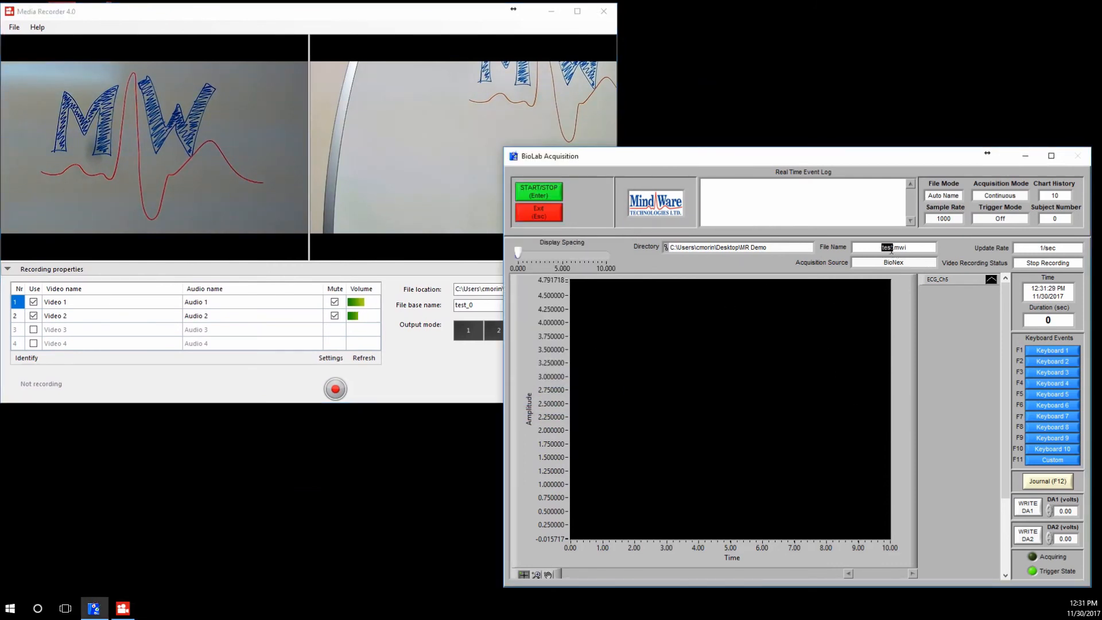
pyautogui.click(472, 368)
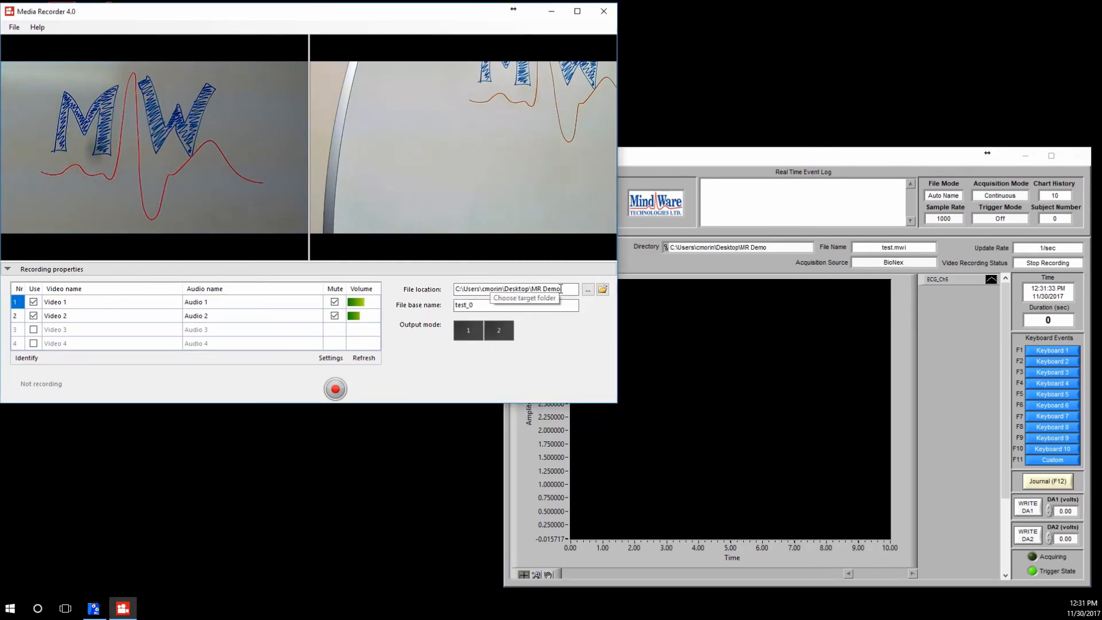
pyautogui.click(479, 306)
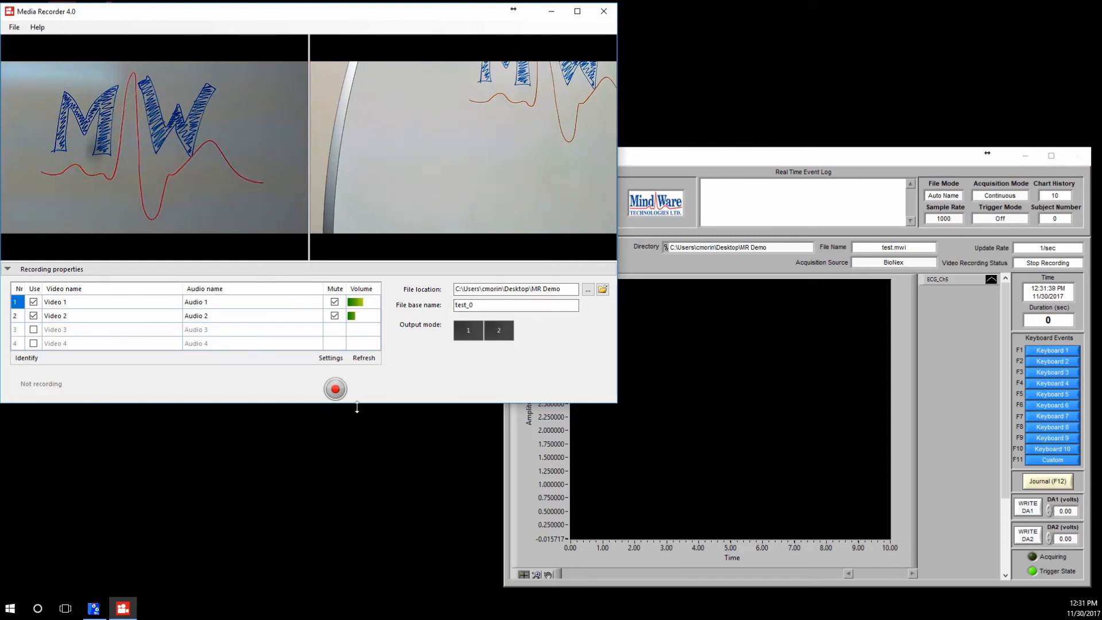
# Start the BioLab acquisition and pan the second camera during recording to bring the full MW drawing into view.
pyautogui.click(603, 419)
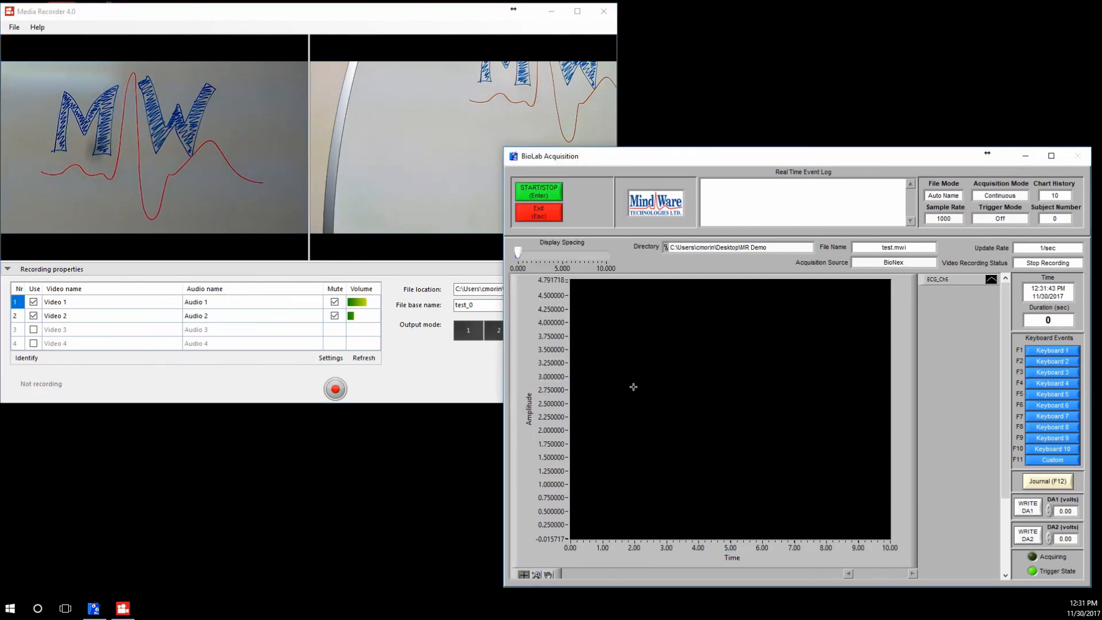
pyautogui.click(546, 192)
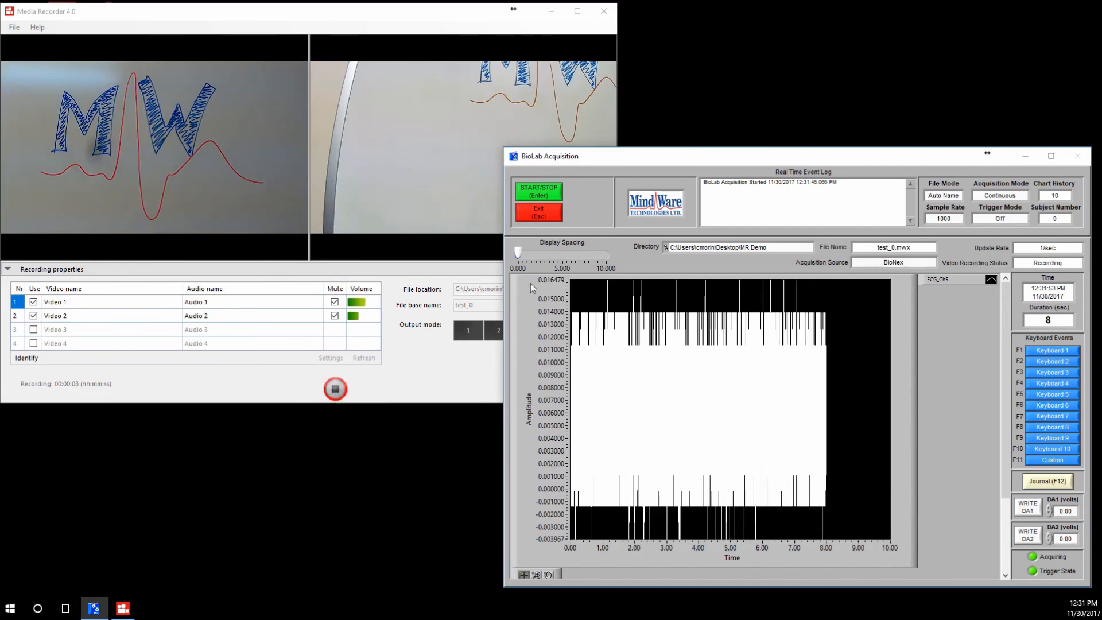
pyautogui.click(354, 33)
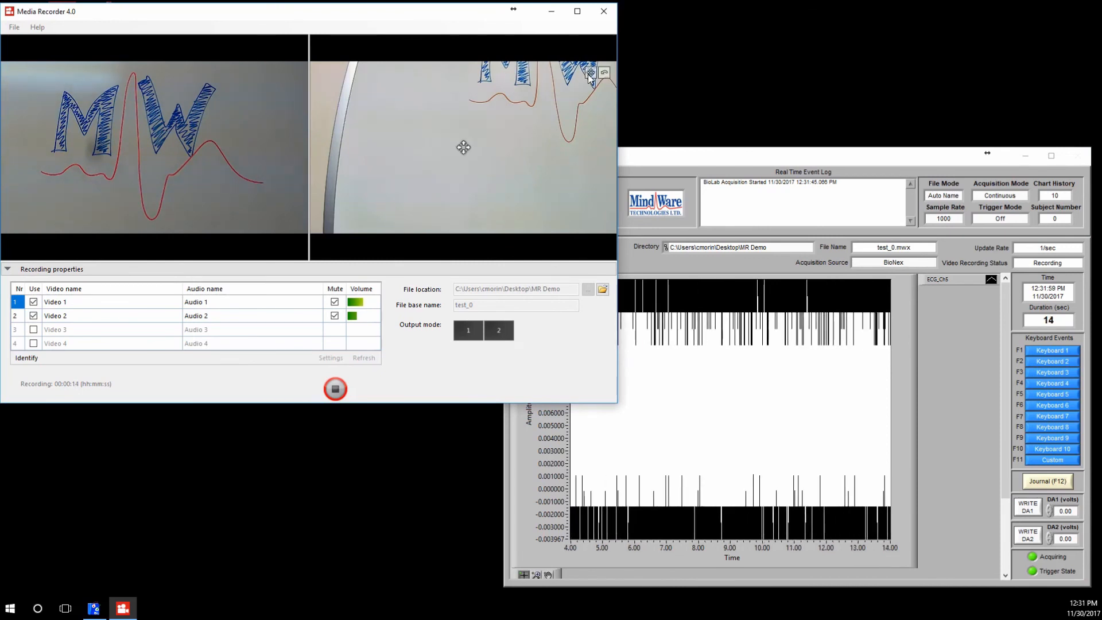
pyautogui.moveTo(464, 148); pyautogui.dragTo(475, 139)
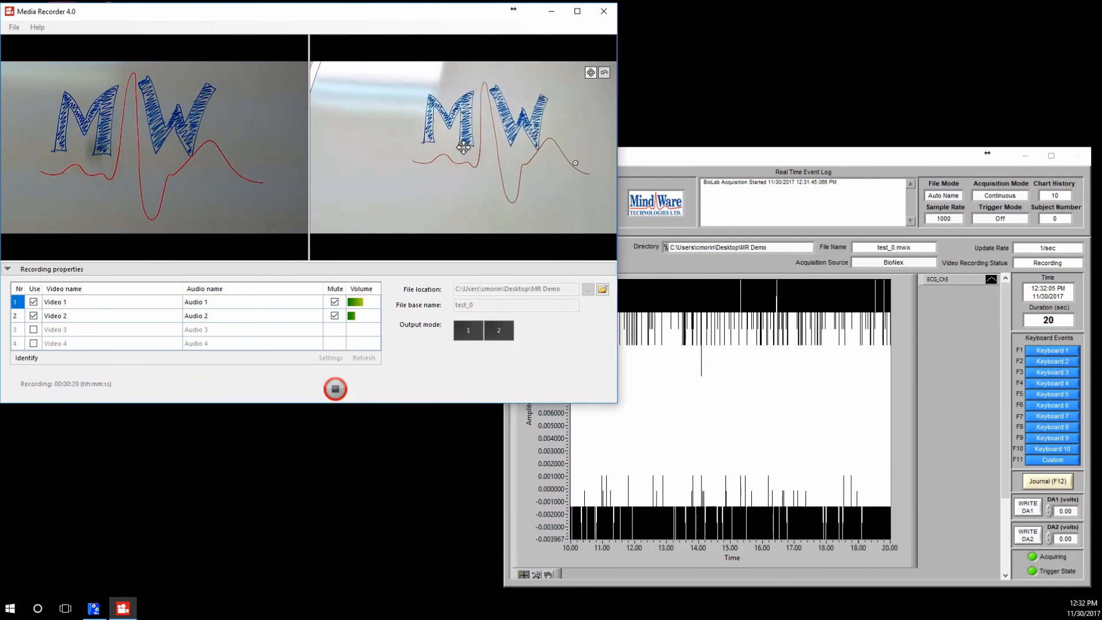
# Stop the synchronized recording and exit the acquisition back to BioLab's configuration.
pyautogui.click(654, 160)
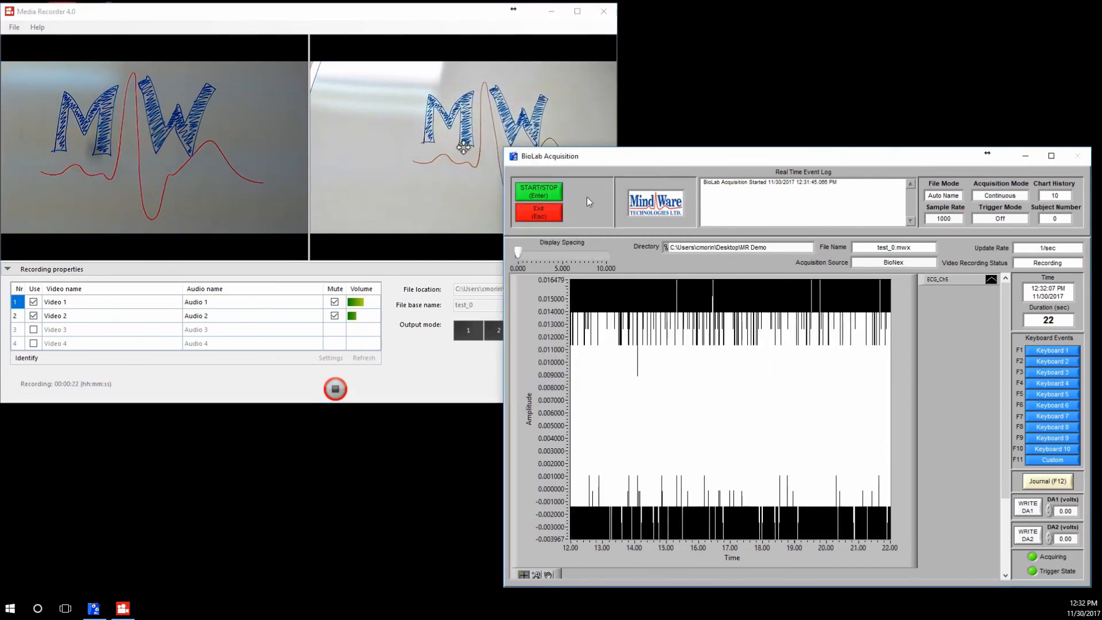
pyautogui.click(540, 195)
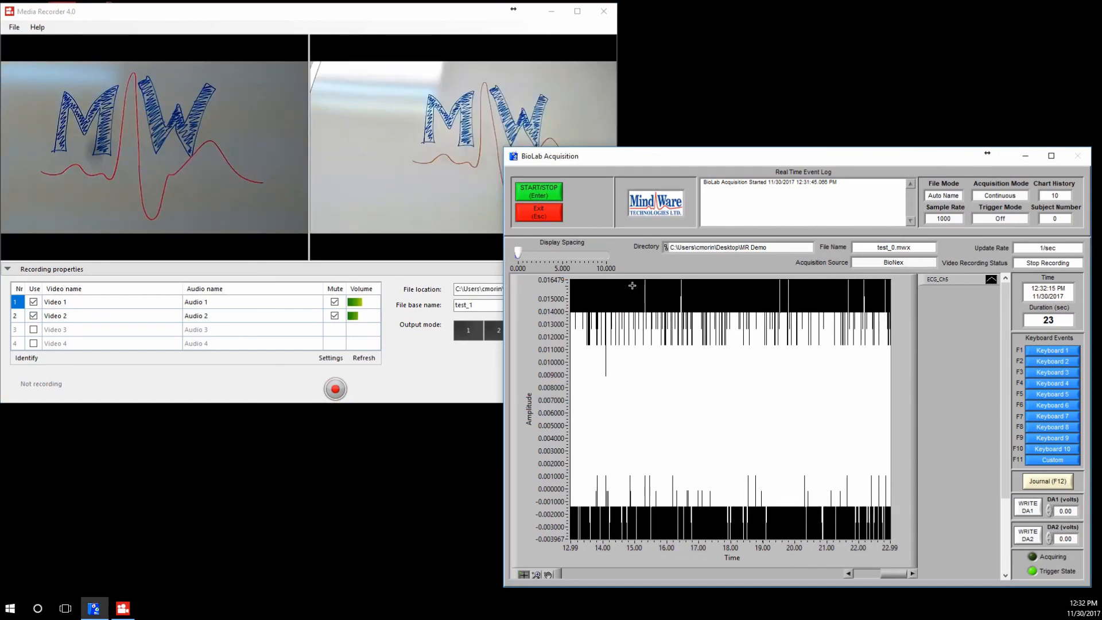
pyautogui.click(545, 212)
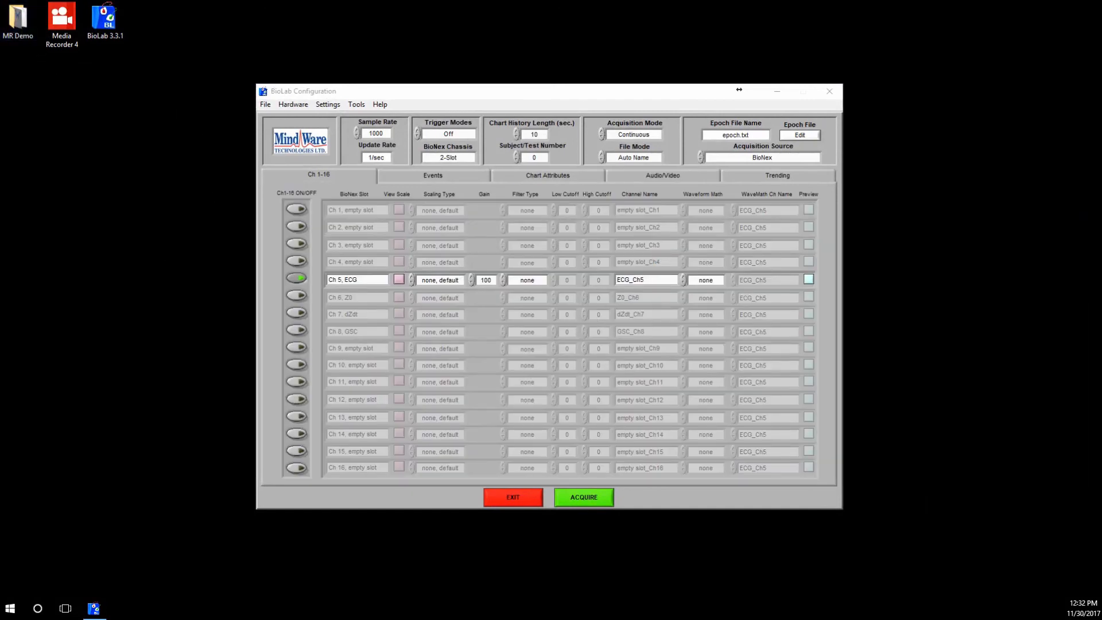
# Open the MR Demo folder and examine the Study1 configuration, the two video files and the test_0 data files.
pyautogui.moveTo(0, 118); pyautogui.dragTo(515, 53)
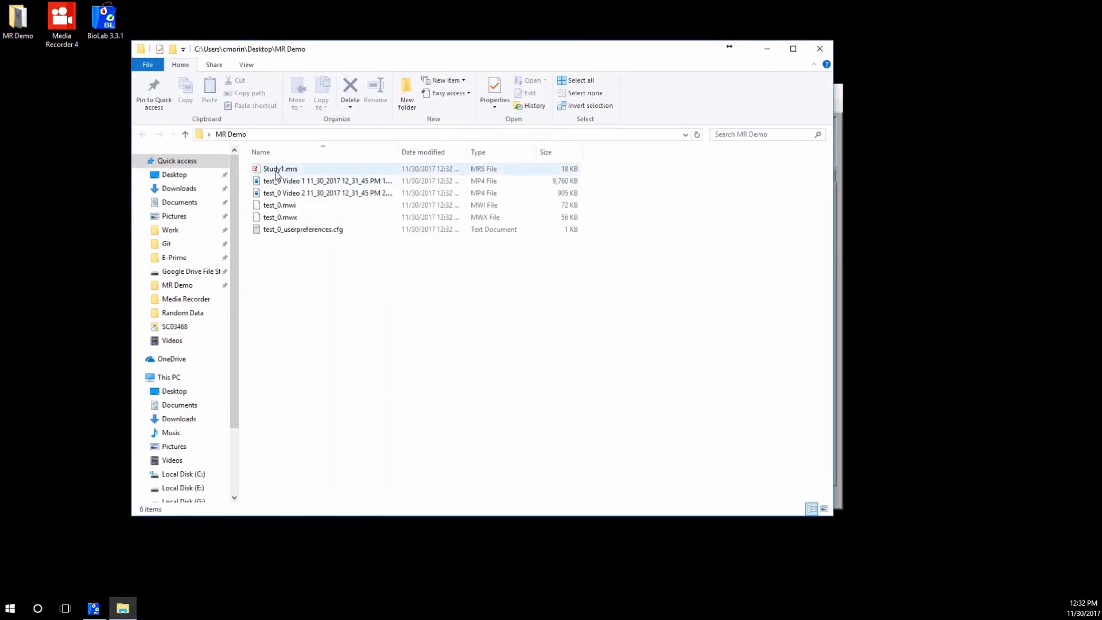
pyautogui.click(276, 172)
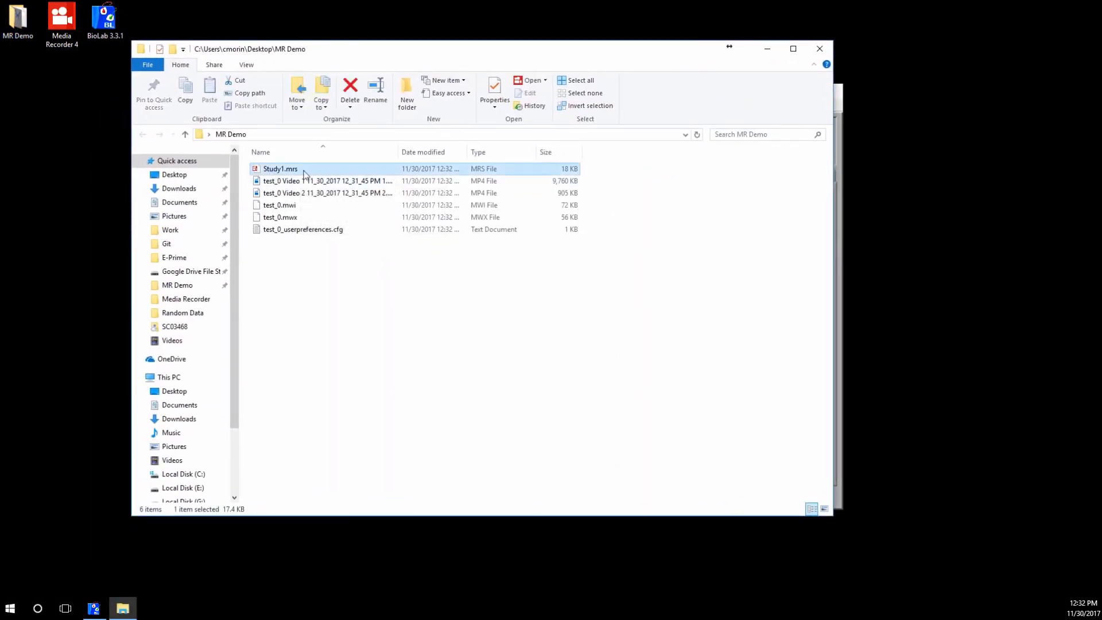
pyautogui.click(333, 191)
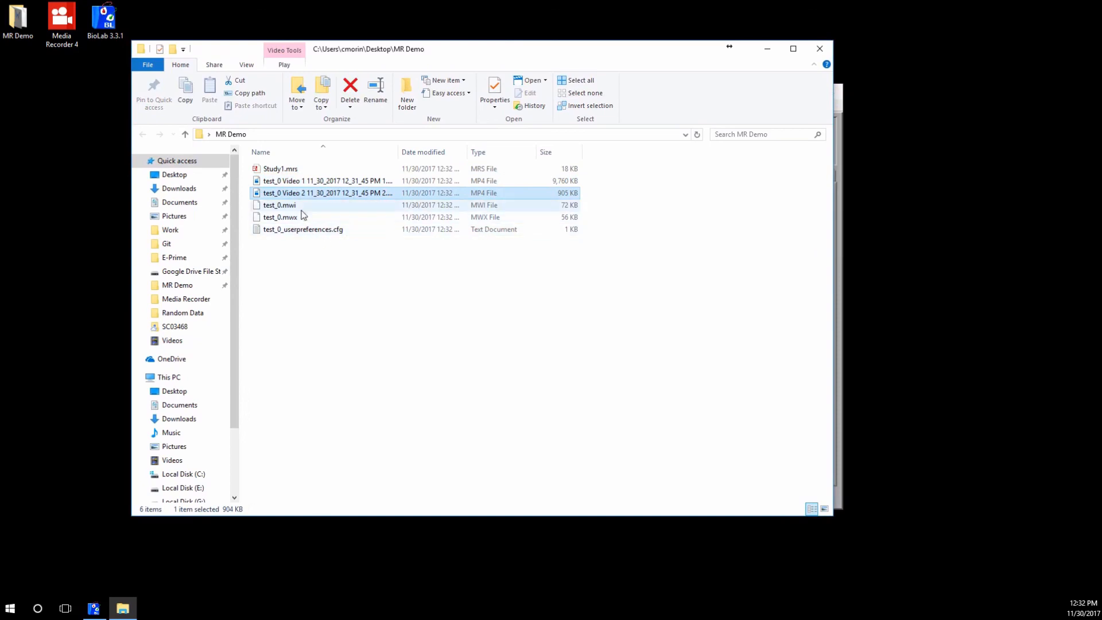
pyautogui.press('Down')
pyautogui.press('Down')
pyautogui.press('Down')
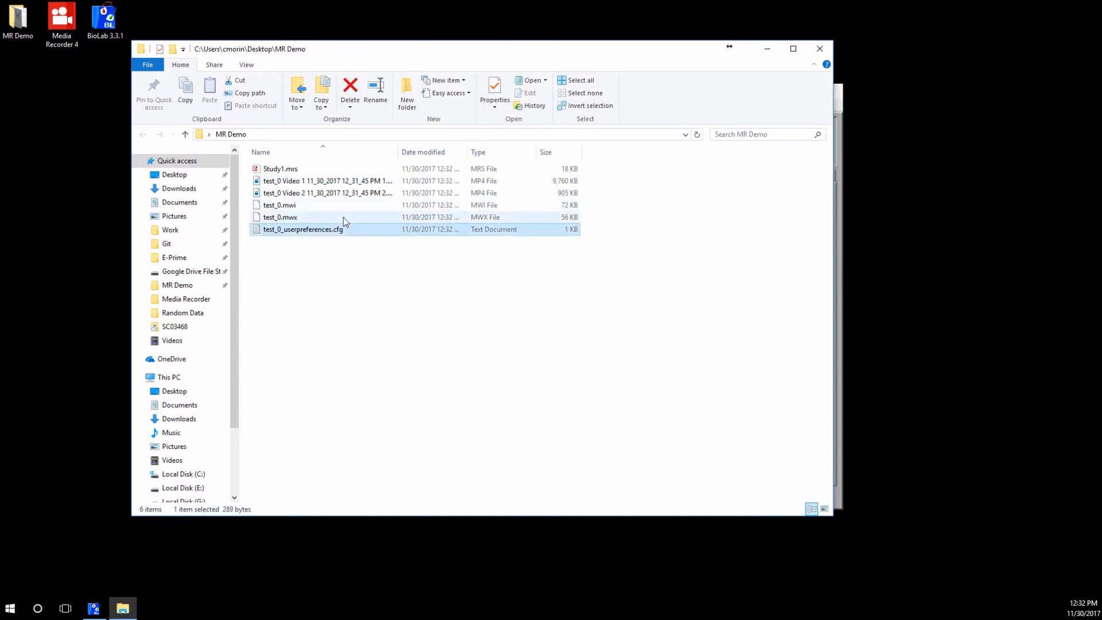
pyautogui.click(344, 269)
pyautogui.moveTo(403, 52); pyautogui.dragTo(336, 30)
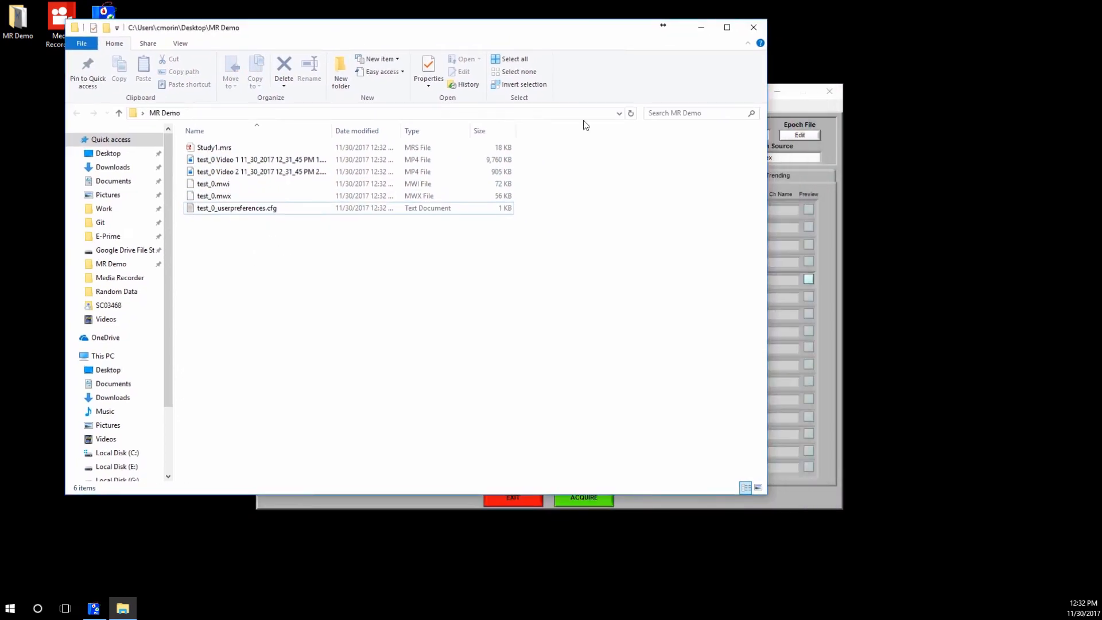